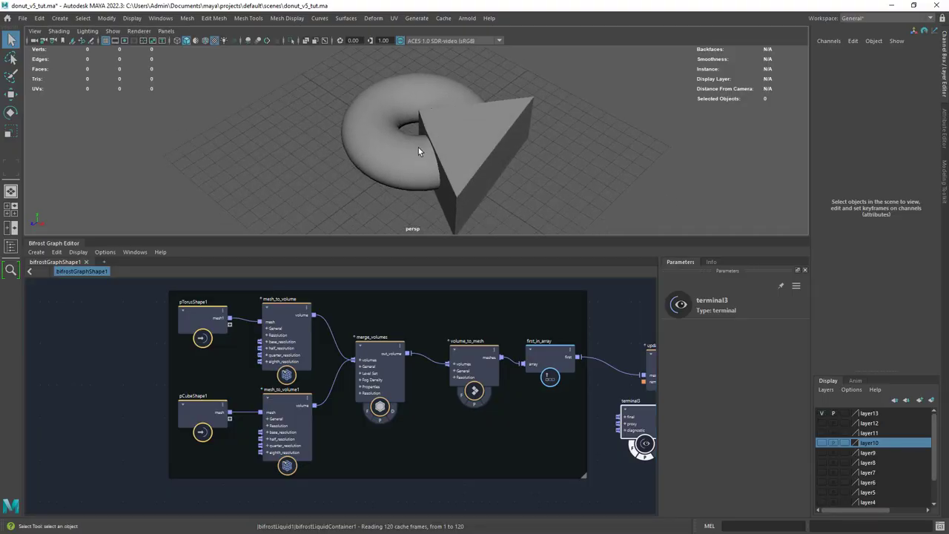
- Select the torus and the wedge-shaped cube in turn to inspect them, and clear the selection
click(418, 147)
click(455, 180)
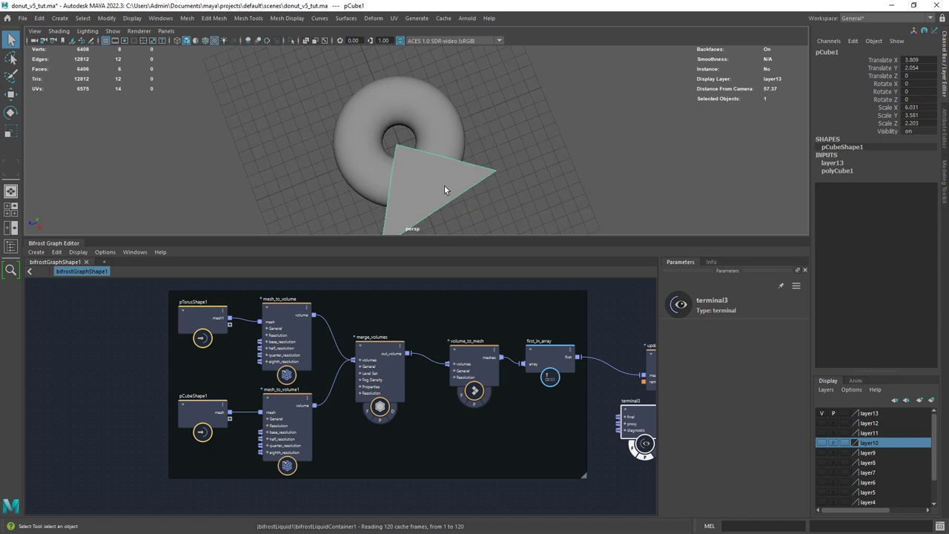
click(410, 179)
shift+click(427, 176)
click(329, 199)
- Examine the pTorusShape1, mesh_to_volume, mesh_to_volume1 and merge_volumes nodes in the Bifrost graph
drag(198, 318, 200, 319)
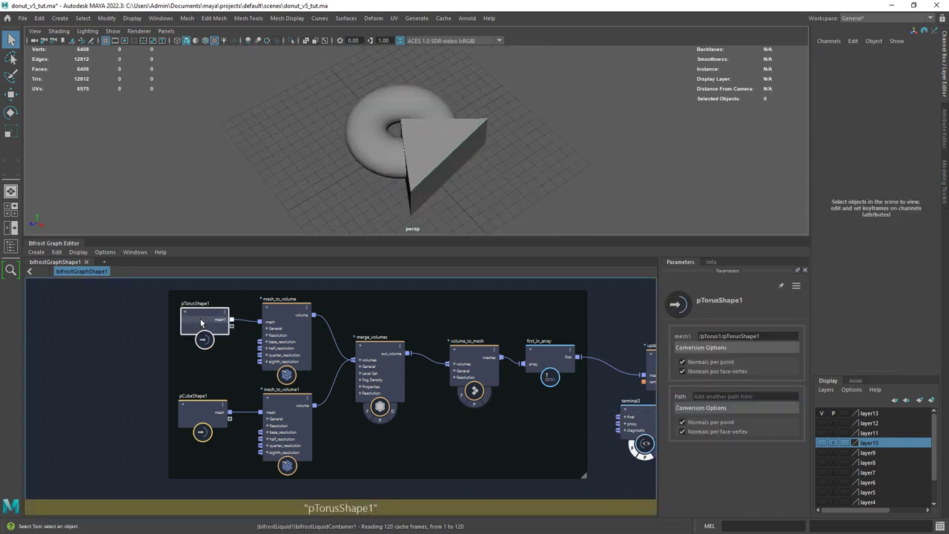
drag(284, 326, 282, 329)
drag(286, 402, 283, 405)
drag(381, 360, 378, 363)
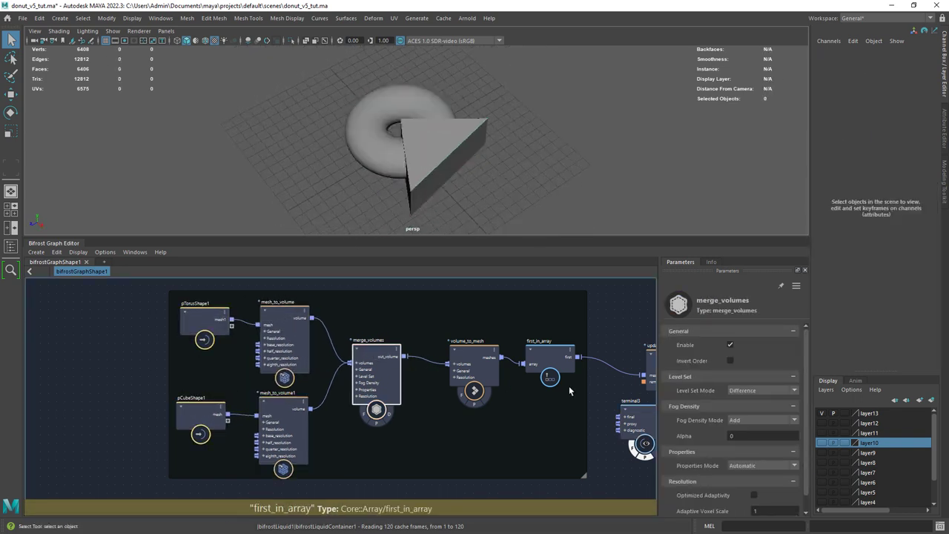
- Place terminal3 above merge_volumes, turn on its diagnostic display and hide layer13
drag(649, 417, 570, 413)
drag(474, 353, 462, 357)
drag(565, 405, 383, 301)
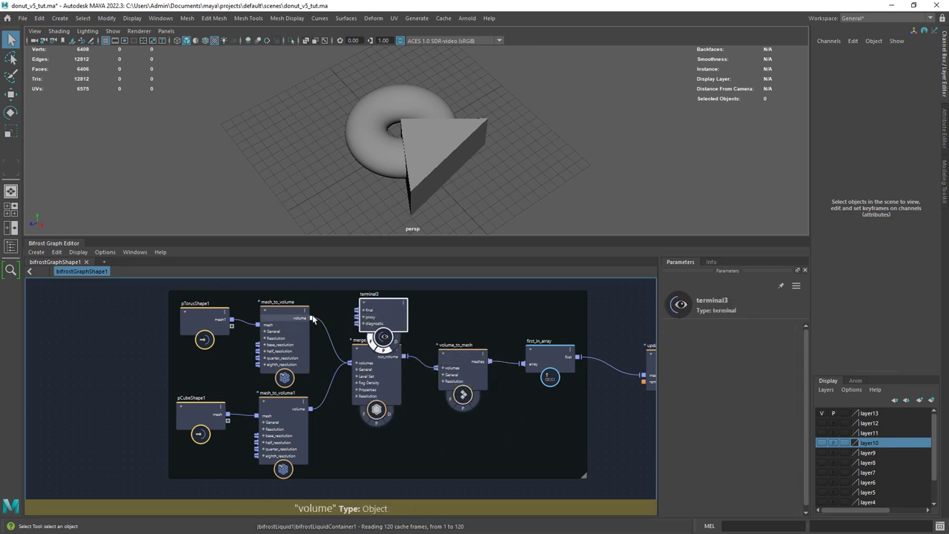
click(397, 343)
click(822, 413)
- Connect the volume output of mesh_to_volume1 to terminal3's diagnostic port to preview the wedge volume
scroll(454, 202, up, 3)
alt+middle_drag(455, 205, 470, 208)
drag(310, 409, 357, 323)
alt+drag(442, 179, 417, 190)
- Move terminal3 past merge_volumes and connect out_volume to its diagnostic port to preview the cut donut
drag(392, 314, 455, 306)
mouse_move(405, 357)
mouse_down()
mouse_move(422, 318)
mouse_move(403, 329)
mouse_up()
alt+drag(432, 161, 400, 164)
- Review the Level Set Mode options of the merge_volumes node, keeping Difference
click(376, 354)
click(755, 391)
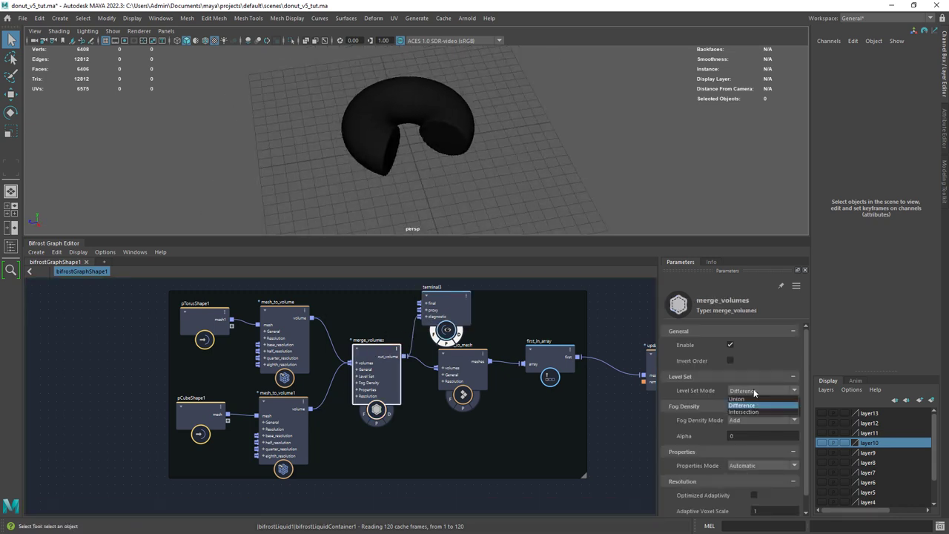
click(753, 424)
click(710, 407)
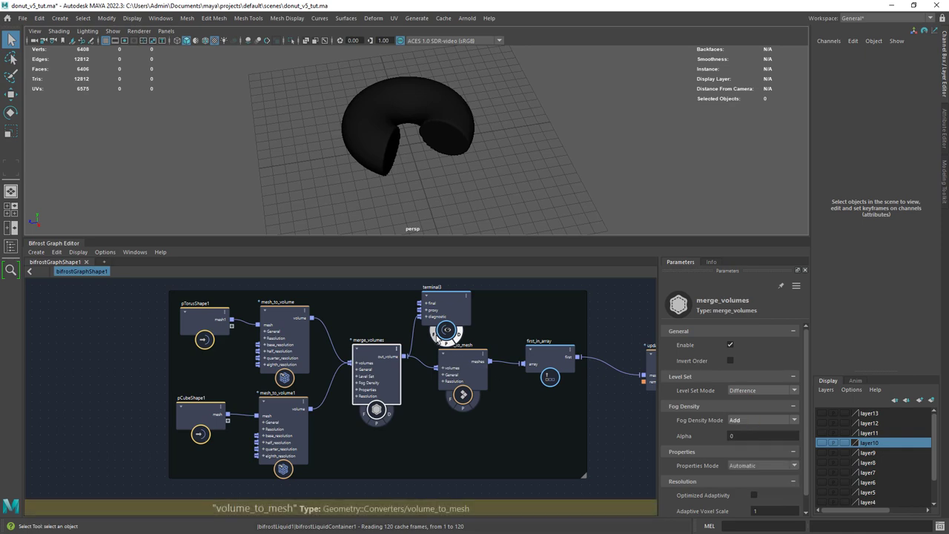
- Move terminal3 past volume_to_mesh and connect the meshes output to its diagnostic port to preview the remeshed donut
scroll(436, 330, up, 2)
alt+middle_drag(436, 330, 356, 365)
drag(373, 343, 463, 327)
ctrl+alt+shift+drag(395, 334, 427, 341)
alt+right_drag(343, 164, 432, 218)
alt+drag(432, 219, 371, 185)
click(387, 151)
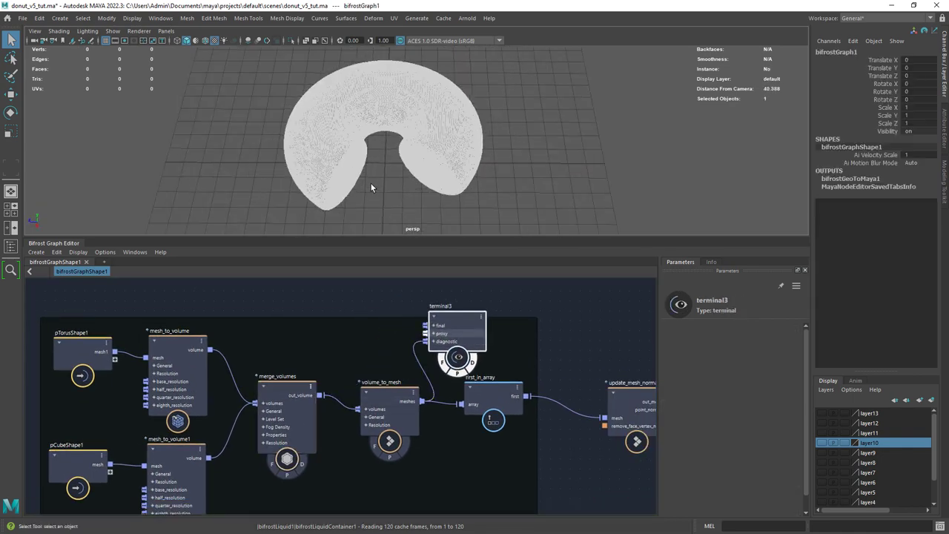
click(371, 185)
- Move terminal3 beyond update_mesh_normals and connect out_mesh to its diagnostic port
alt+right_drag(371, 185, 275, 111)
alt+middle_drag(439, 358, 305, 353)
drag(335, 324, 465, 308)
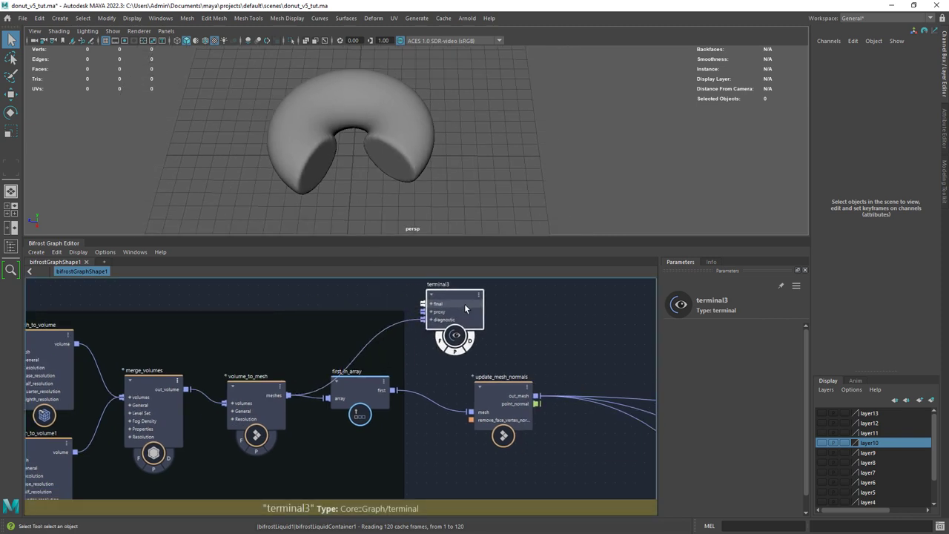
scroll(489, 386, down, 1)
alt+middle_drag(451, 389, 333, 367)
drag(349, 294, 476, 308)
scroll(408, 364, up, 2)
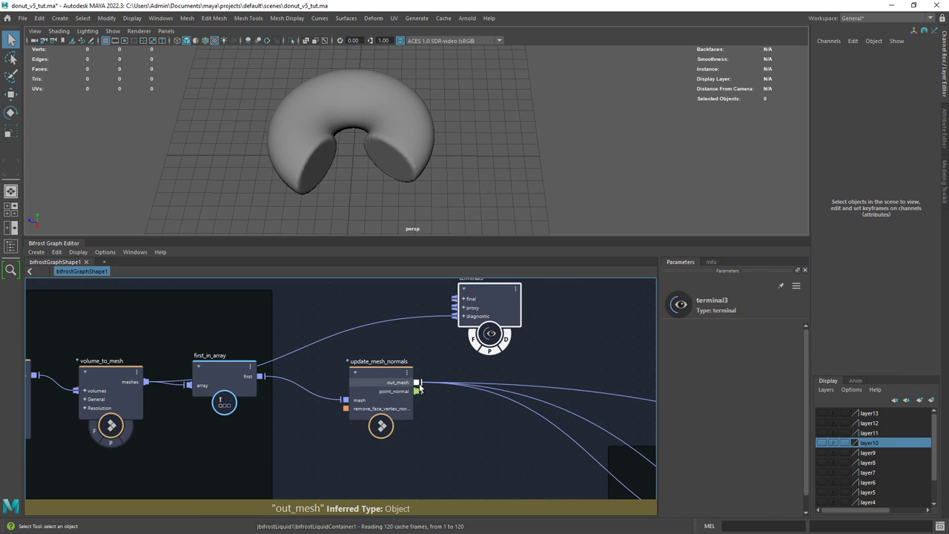
drag(417, 382, 454, 316)
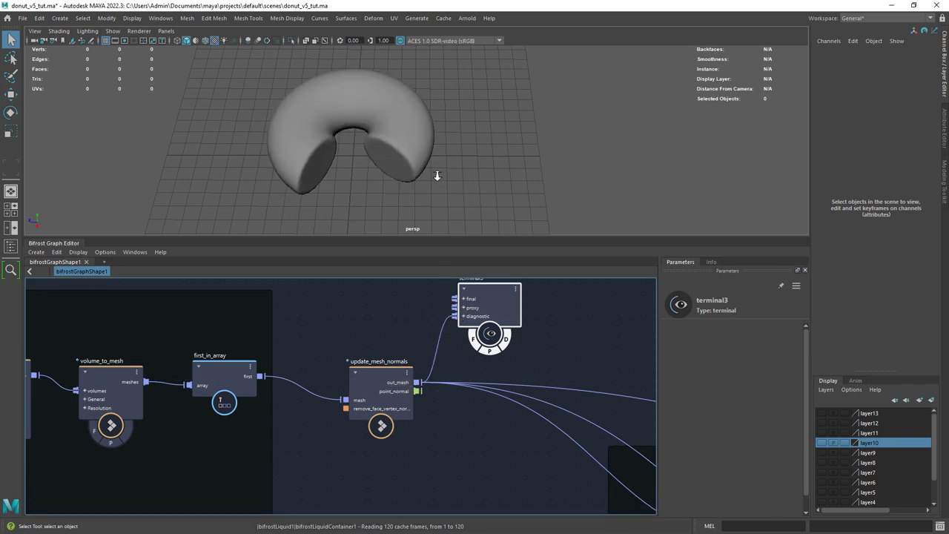
- Move terminal3 next to displace_points and connect out_points to its diagnostic port to preview the rough bite surfaces
scroll(490, 375, down, 5)
drag(490, 346, 545, 353)
scroll(545, 353, up, 3)
drag(455, 321, 501, 373)
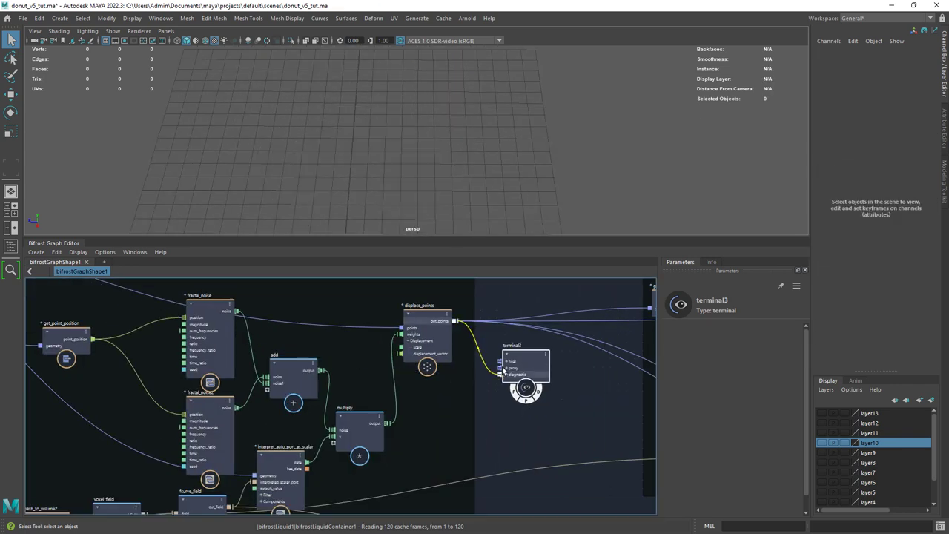
alt+drag(371, 170, 400, 156)
alt+middle_drag(400, 156, 405, 165)
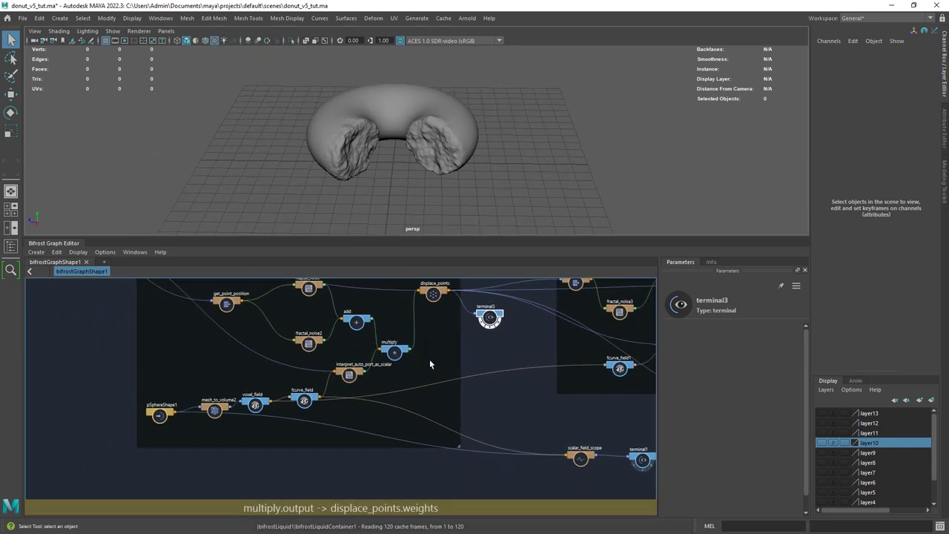
- Toggle layer1's visibility to compare the bitten area with and without the sphere, leaving the layer shown
alt+middle_drag(526, 426, 445, 438)
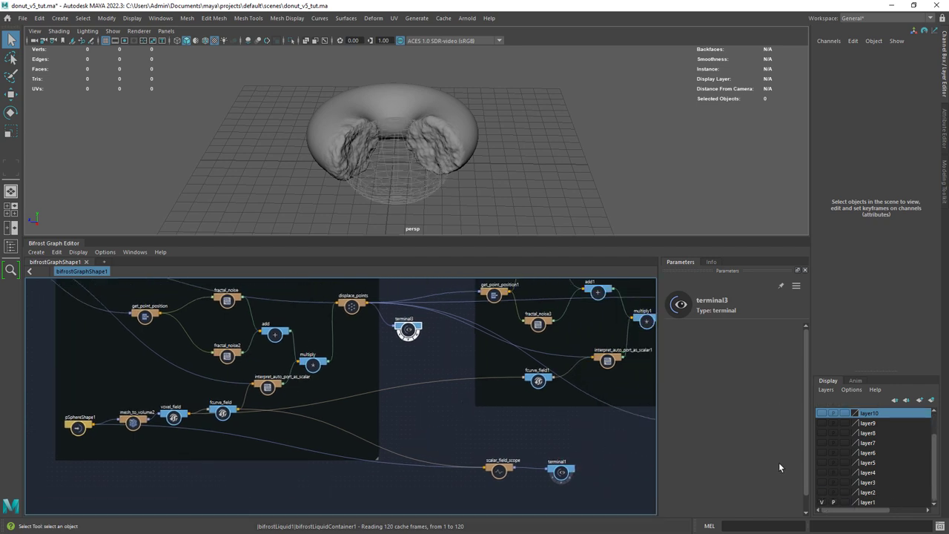
alt+drag(408, 159, 479, 180)
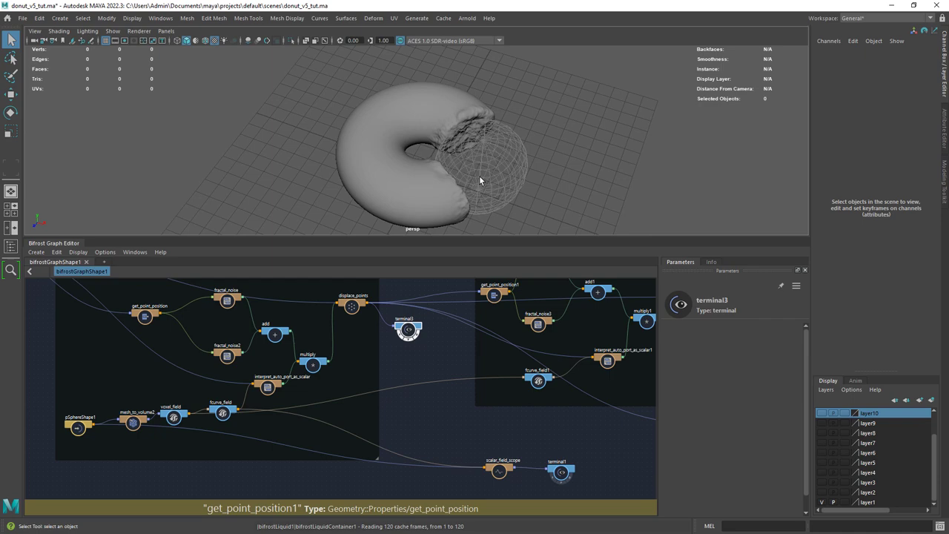
right_drag(501, 147, 569, 345)
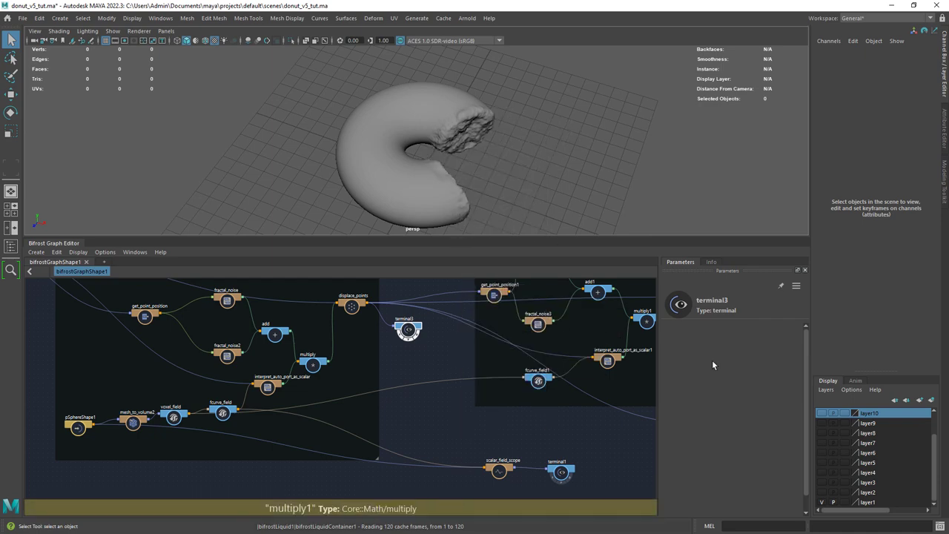
click(822, 502)
click(487, 178)
alt+drag(487, 178, 446, 175)
- Set layer1 to template display and show terminal2's diagnostic output in the viewport instead of terminal3's
click(845, 502)
click(586, 164)
alt+drag(585, 164, 541, 156)
drag(499, 471, 488, 476)
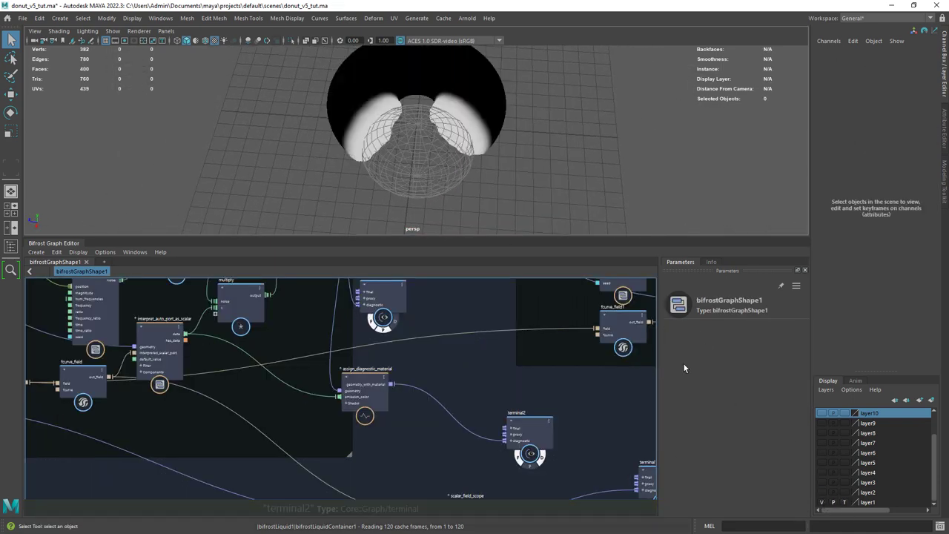
alt+drag(450, 172, 419, 193)
- Examine the pSphereShape1, mesh_to_volume2 and voxel_field nodes and open the curve of fcurve_field
alt+middle_drag(185, 333, 531, 302)
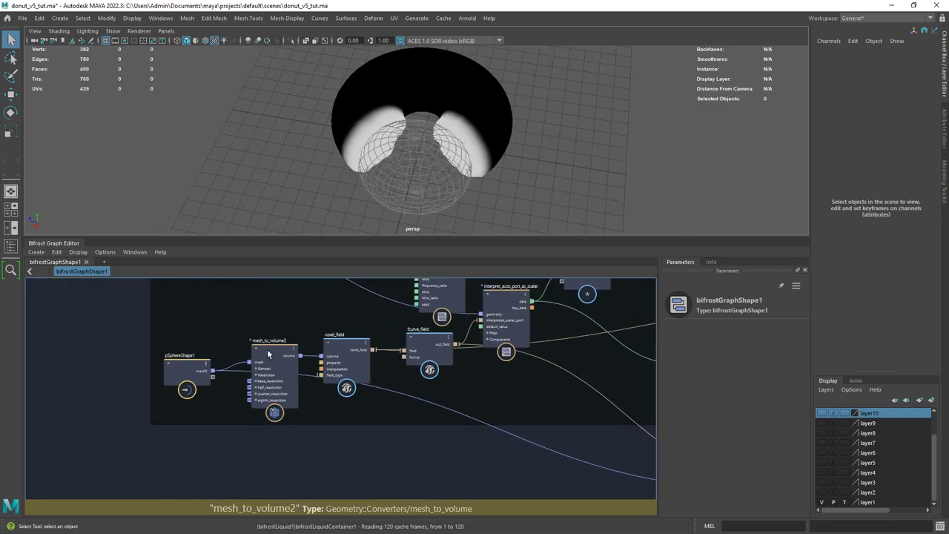
click(176, 370)
click(261, 358)
click(338, 353)
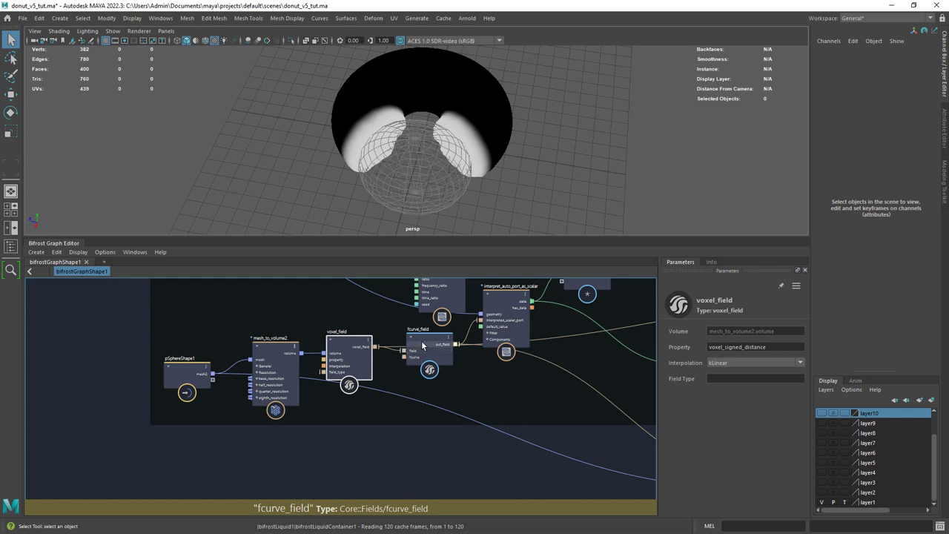
drag(423, 345, 422, 343)
click(762, 349)
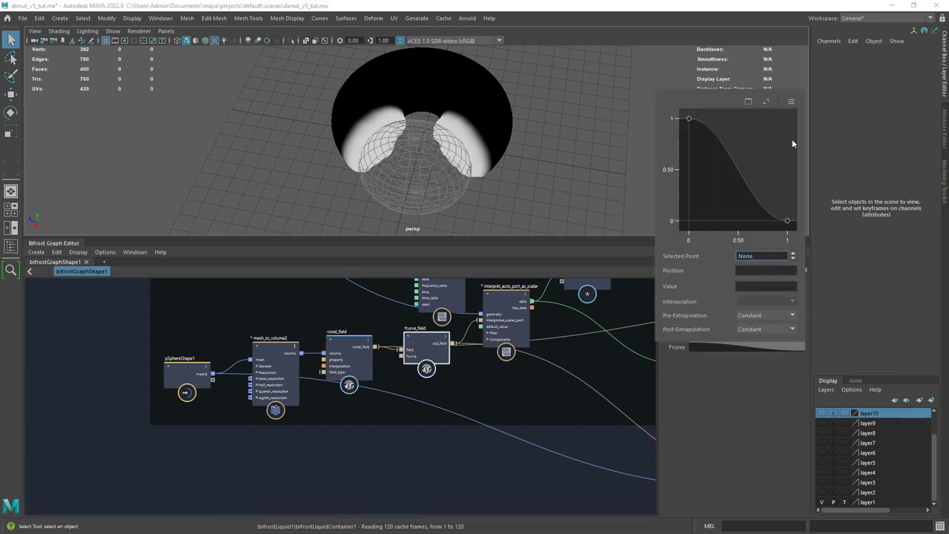
- Try flipping the falloff curve of fcurve_field, undo the flip and close the curve editor
click(791, 101)
mouse_move(875, 126)
click(906, 130)
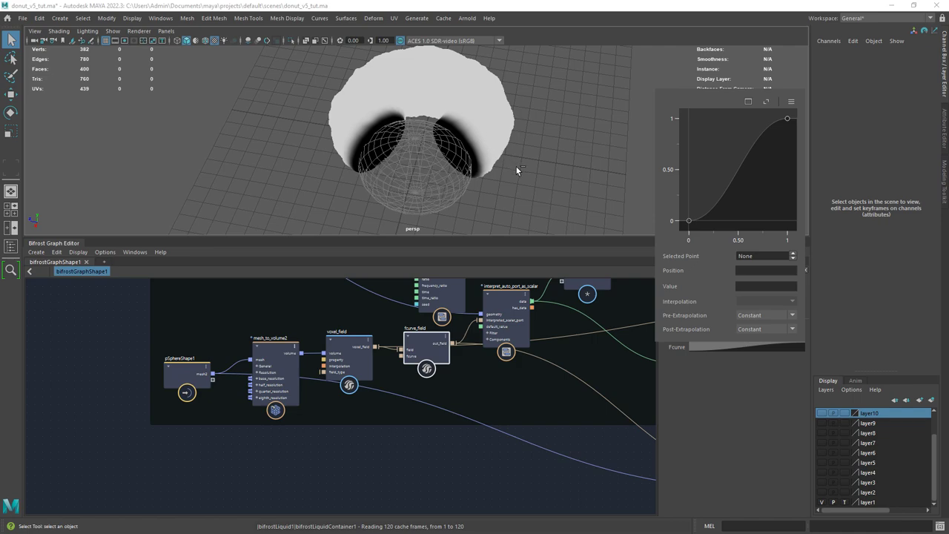
key(ctrl+z)
click(791, 102)
click(513, 314)
- Examine the parameters of the interpret_auto_port_as_scalar and assign_diagnostic_material nodes
alt+middle_drag(513, 313, 360, 369)
scroll(359, 369, down, 2)
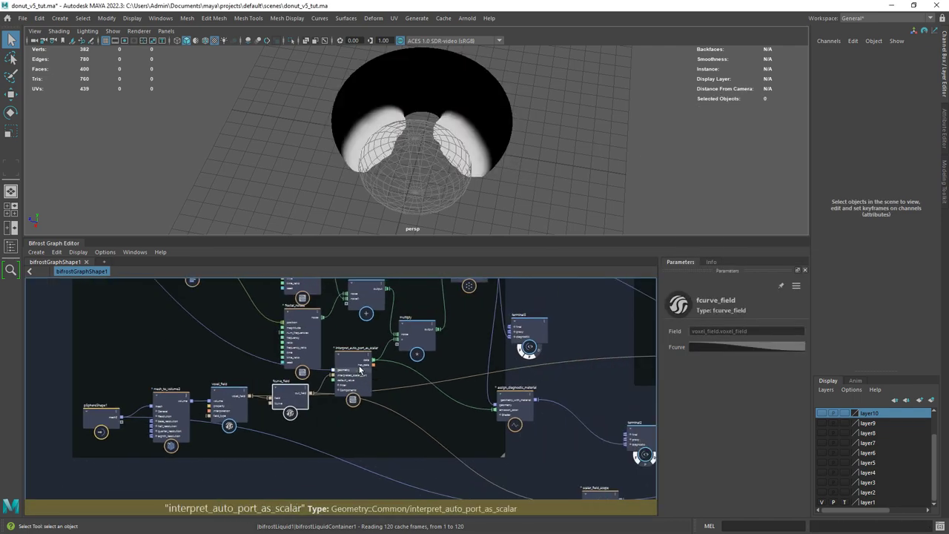
scroll(361, 368, up, 3)
click(361, 374)
scroll(401, 356, down, 3)
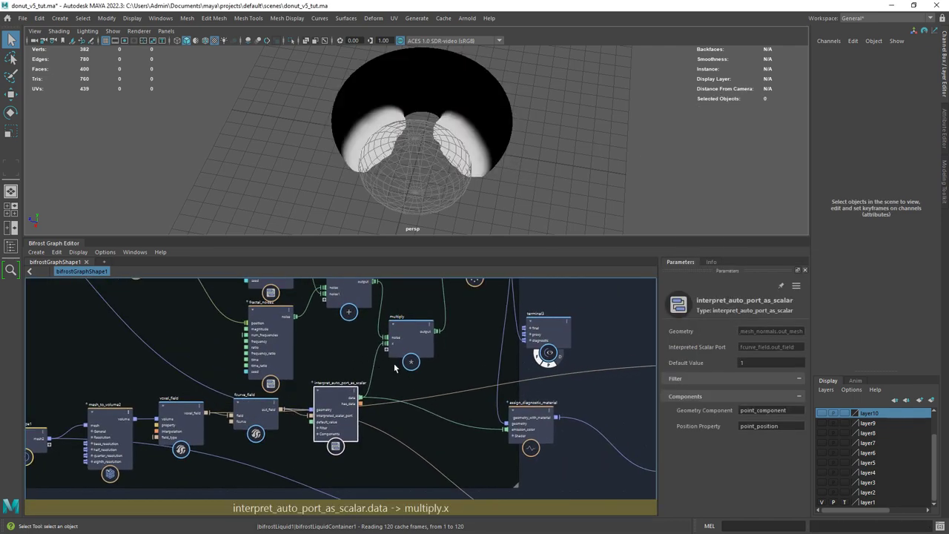
click(469, 373)
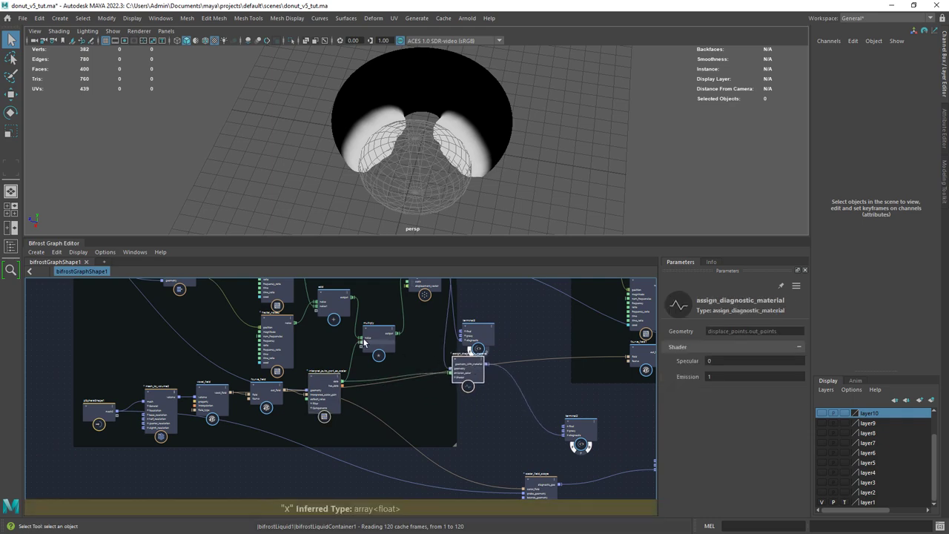
- Connect the noise output of the first fractal_noise to assign_diagnostic_material's emission_color to preview the noise pattern
scroll(408, 370, up, 2)
alt+middle_drag(409, 372, 441, 442)
scroll(403, 363, up, 1)
mouse_move(401, 352)
alt+middle_down()
mouse_move(413, 381)
mouse_move(413, 350)
alt+middle_up()
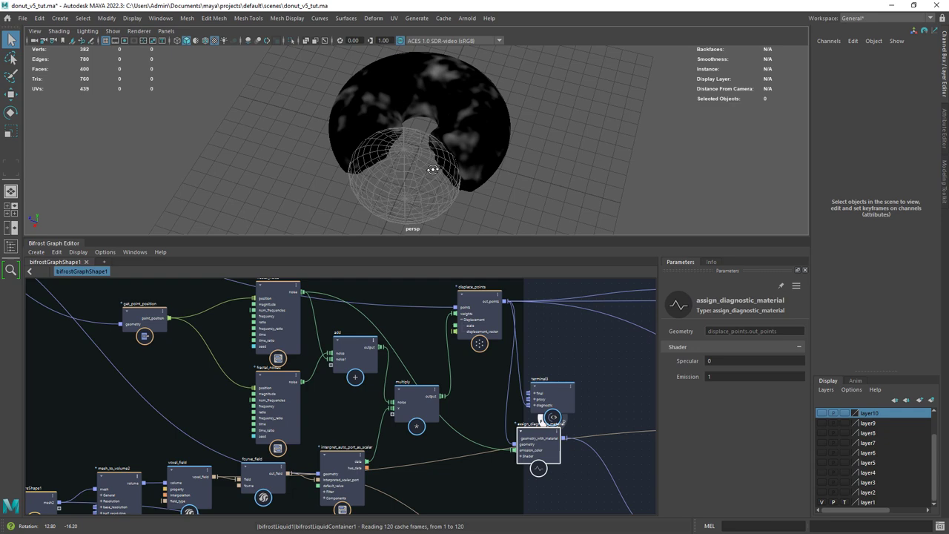
scroll(505, 207, up, 3)
scroll(507, 208, down, 3)
alt+drag(507, 208, 438, 175)
- Preview the add output, followed by the multiply output, by connecting each to assign_diagnostic_material's emission_color
drag(381, 347, 515, 450)
scroll(422, 174, up, 3)
alt+drag(430, 163, 396, 166)
alt+middle_drag(379, 454, 377, 404)
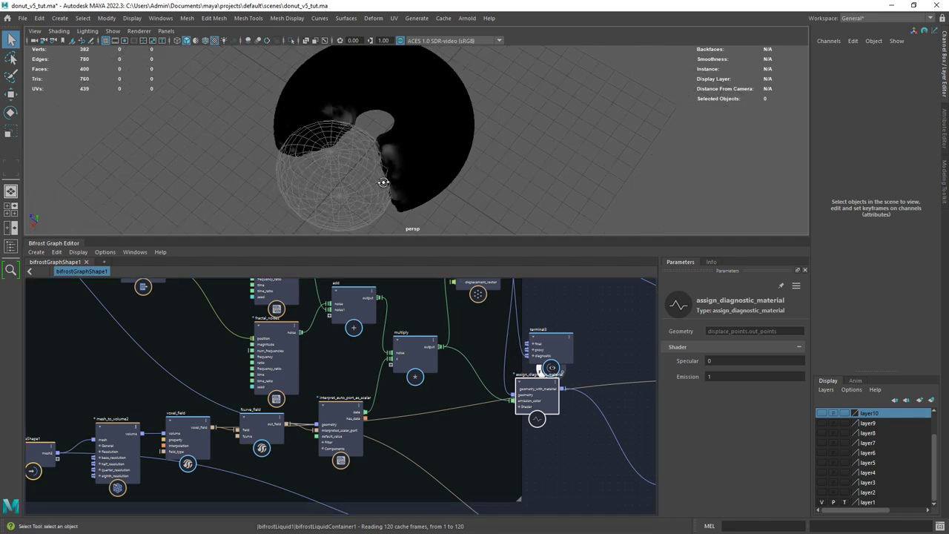
alt+drag(480, 190, 412, 189)
- Switch the viewport display from terminal2 back to terminal3 and hide layer1
alt+middle_drag(544, 319, 430, 371)
drag(434, 381, 486, 341)
click(499, 475)
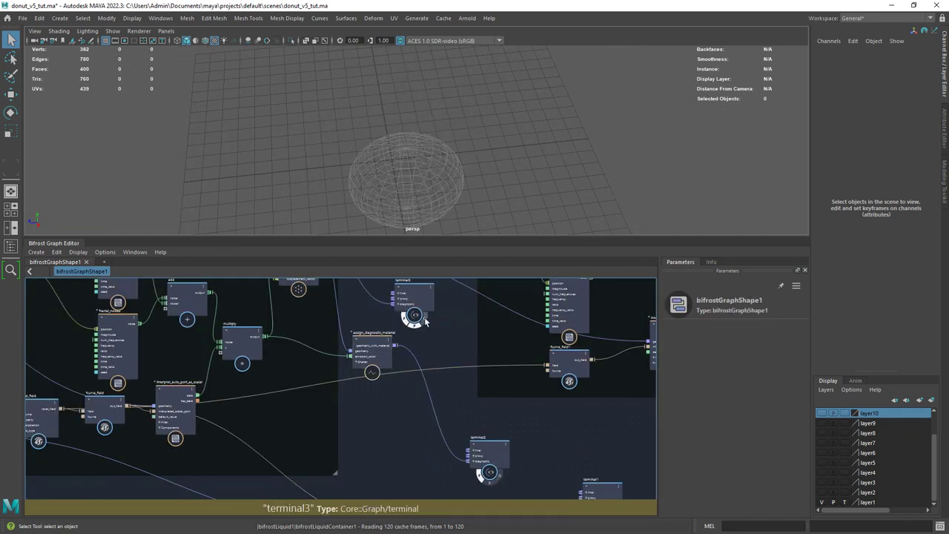
click(822, 502)
scroll(459, 186, up, 3)
alt+middle_drag(480, 185, 445, 196)
alt+drag(511, 211, 409, 161)
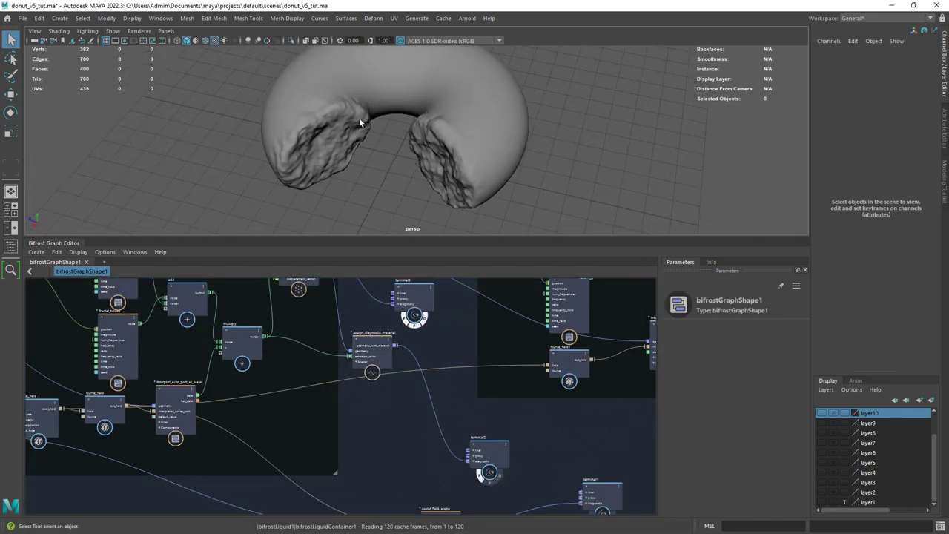
- Move terminal3 past the second displacement group, beside displace_points1
scroll(445, 345, down, 1)
alt+middle_drag(423, 340, 335, 369)
scroll(368, 360, down, 1)
scroll(335, 368, up, 1)
drag(289, 344, 611, 382)
alt+middle_drag(519, 379, 345, 404)
drag(437, 407, 494, 370)
alt+middle_drag(420, 375, 387, 401)
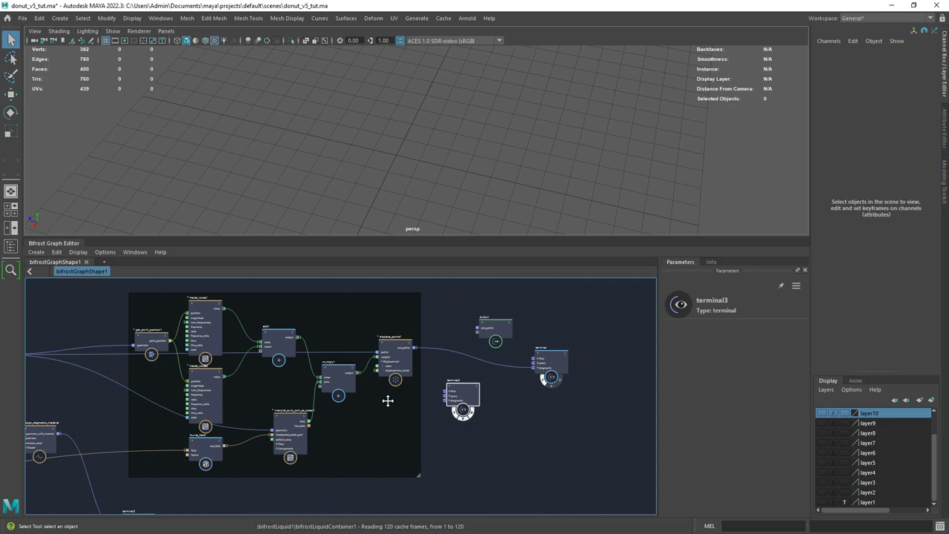
scroll(452, 338, up, 2)
drag(456, 405, 449, 379)
- Connect out_points of displace_points1 to terminal3's diagnostic port to preview the displaced outer donut surface
scroll(400, 351, up, 2)
drag(408, 352, 447, 400)
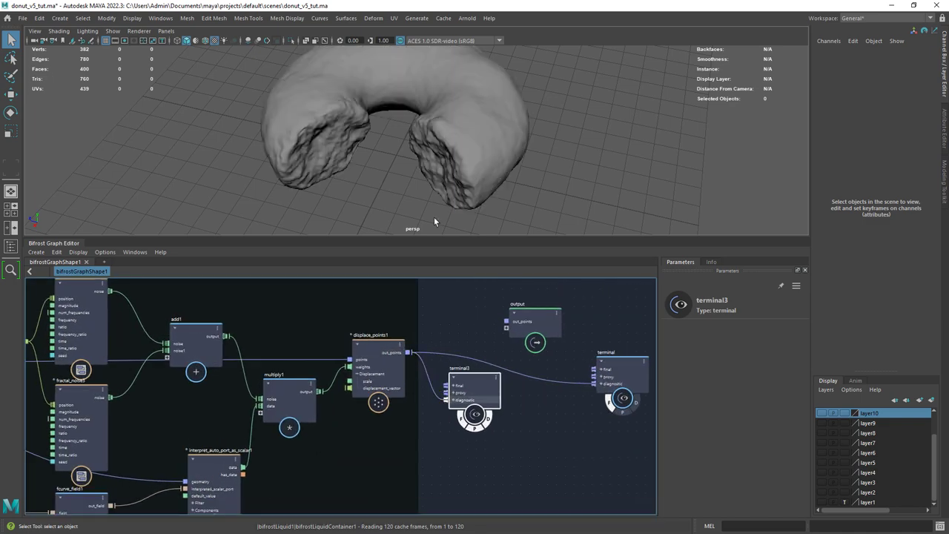
scroll(436, 178, down, 3)
alt+drag(436, 148, 439, 194)
- Examine get_point_position1, fractal_noise1, fractal_noise3, add1 and fcurve_field1 in the second displacement group
scroll(333, 347, down, 1)
alt+middle_drag(216, 336, 424, 354)
scroll(238, 336, up, 3)
drag(244, 359, 237, 354)
drag(333, 304, 335, 298)
click(322, 439)
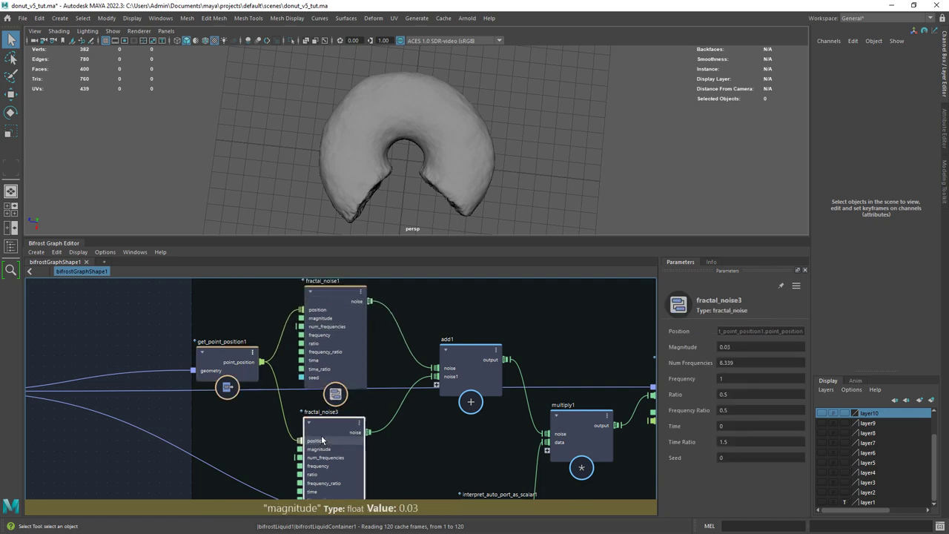
scroll(333, 416, down, 2)
click(429, 315)
click(340, 451)
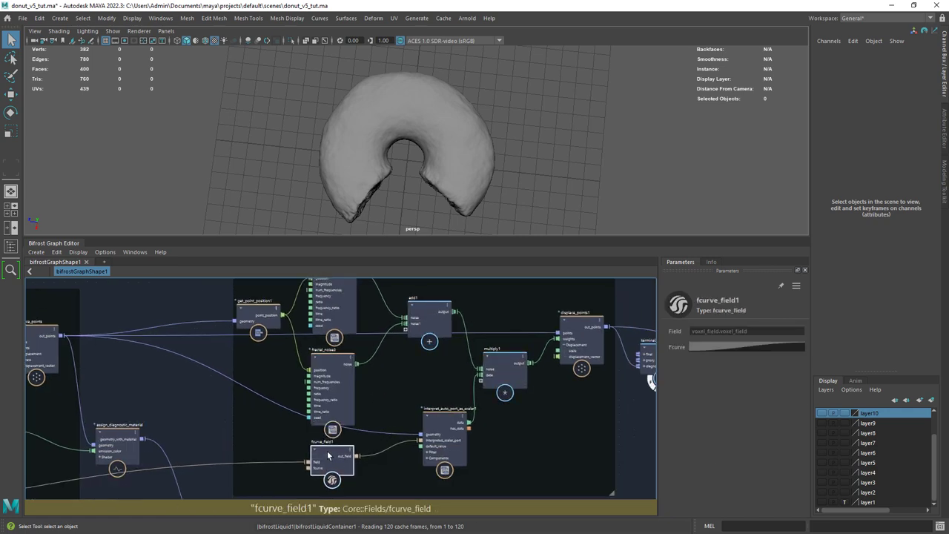
scroll(507, 431, down, 3)
scroll(506, 431, up, 3)
click(327, 444)
- Move assign_diagnostic_material and terminal2 beside the second displacement group and connect interpret_auto_port_as_scalar1's data to emission_color
drag(165, 317, 349, 380)
drag(425, 363, 559, 353)
drag(348, 380, 451, 340)
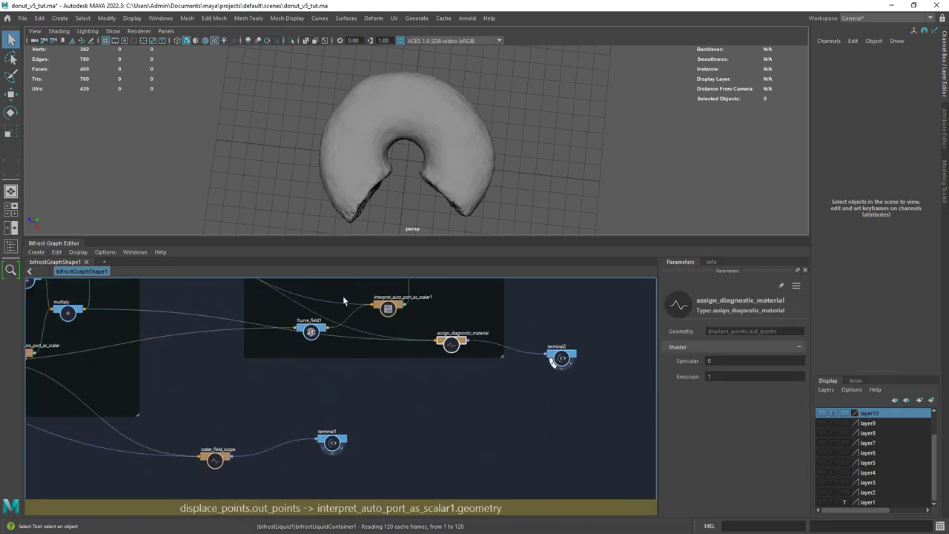
scroll(343, 296, up, 3)
alt+middle_drag(343, 295, 250, 340)
drag(360, 362, 414, 441)
- Turn off terminal3's diagnostic display and turn on terminal2's to preview the second mask
alt+middle_drag(612, 342, 548, 336)
click(582, 342)
click(589, 478)
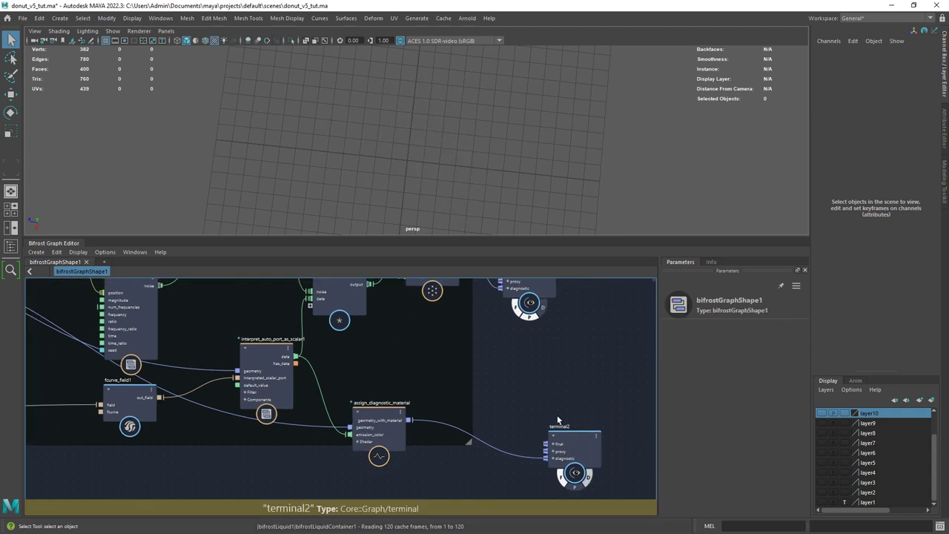
- Examine the curve of fcurve_field1 and the interpret_auto_port_as_scalar1 and multiply1 nodes that apply the mask
click(129, 396)
click(756, 349)
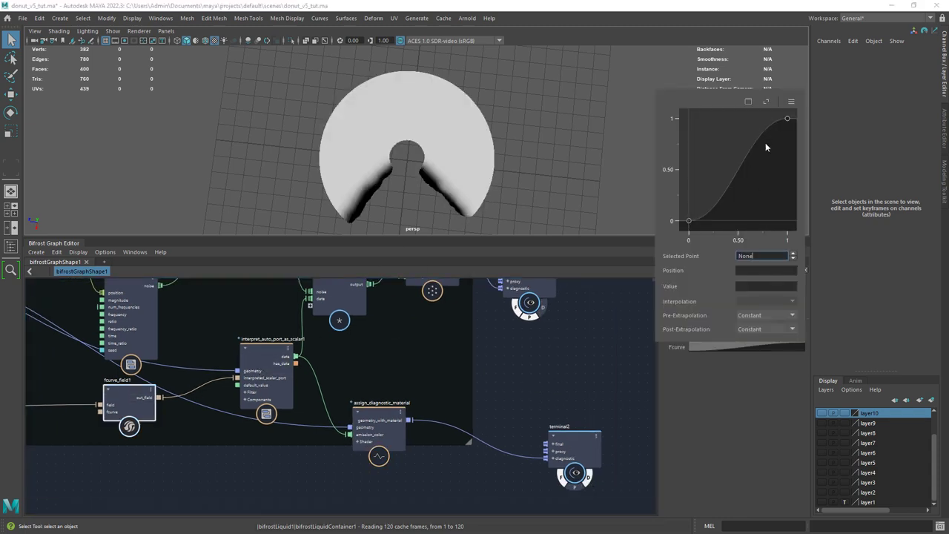
scroll(322, 379, up, 1)
alt+middle_drag(327, 336, 296, 368)
click(266, 404)
scroll(315, 366, down, 2)
click(320, 337)
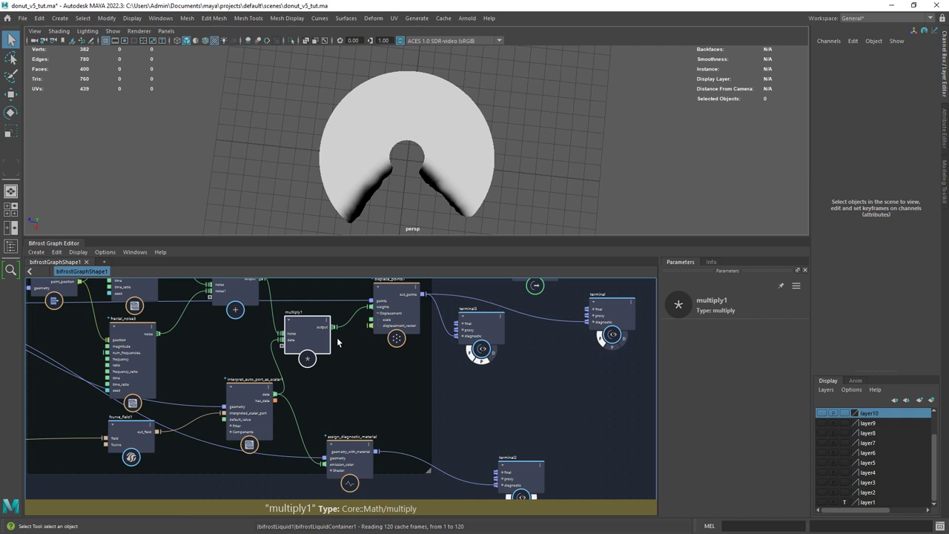
- Turn off terminal2's diagnostic display and turn terminal3's back on to preview the displaced donut
alt+drag(474, 211, 440, 175)
click(532, 500)
click(494, 353)
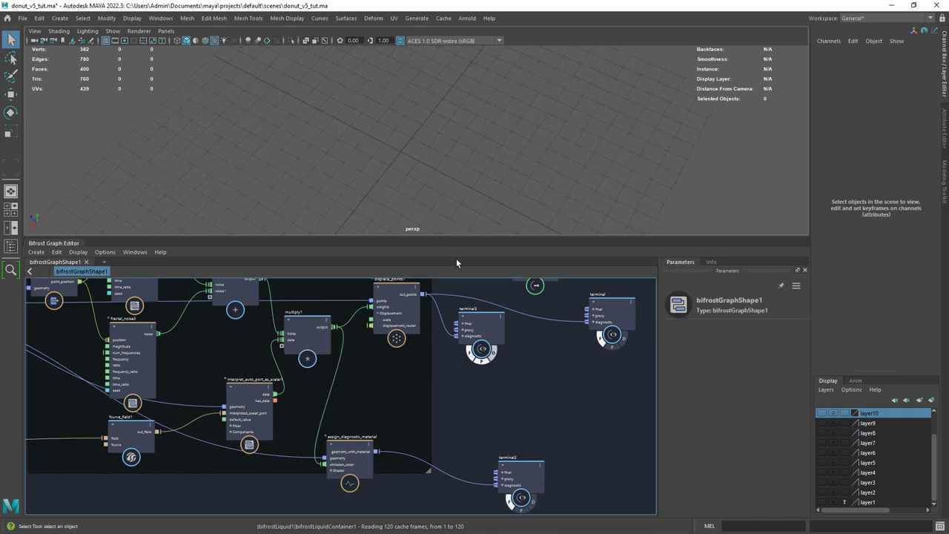
alt+drag(379, 188, 407, 197)
alt+middle_drag(407, 197, 407, 162)
alt+middle_drag(247, 341, 388, 441)
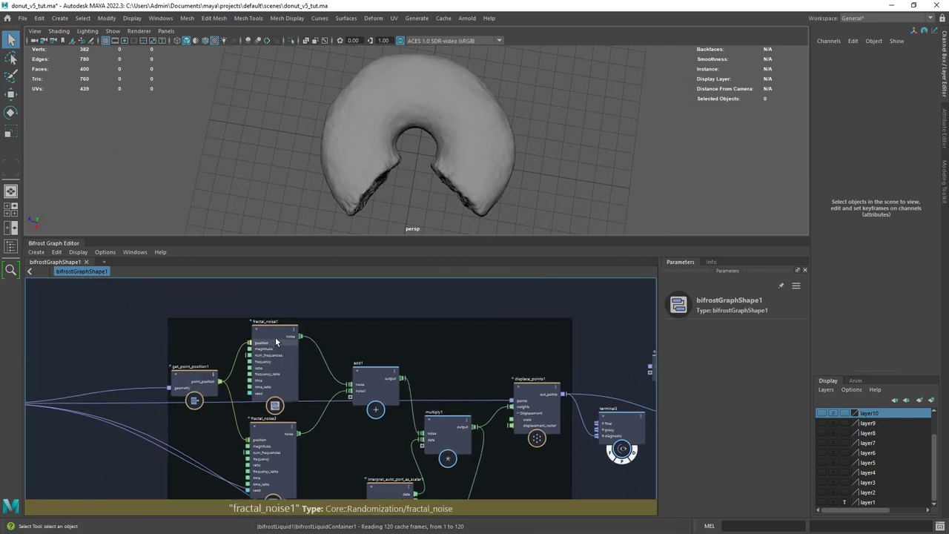
- Try a magnitude of 0.6 on fractal_noise1, check the donut's shape, and undo the change
click(275, 337)
click(726, 349)
key(BackSpace)
text(6)
key(Return)
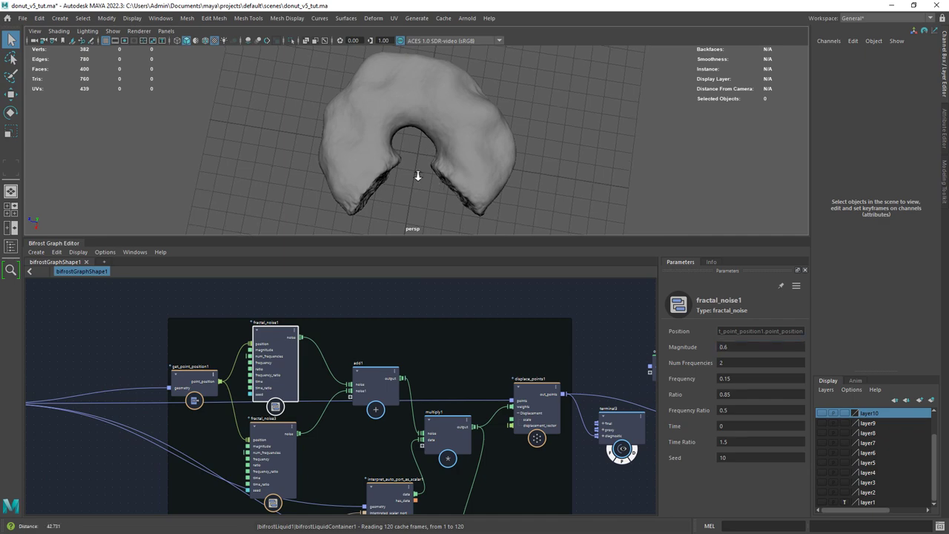
alt+right_drag(418, 176, 404, 181)
key(ctrl+z)
- Try a magnitude of 0.2 on fractal_noise3 and inspect the donut's fine surface roughness up close
alt+middle_drag(286, 432, 293, 399)
click(288, 401)
click(733, 348)
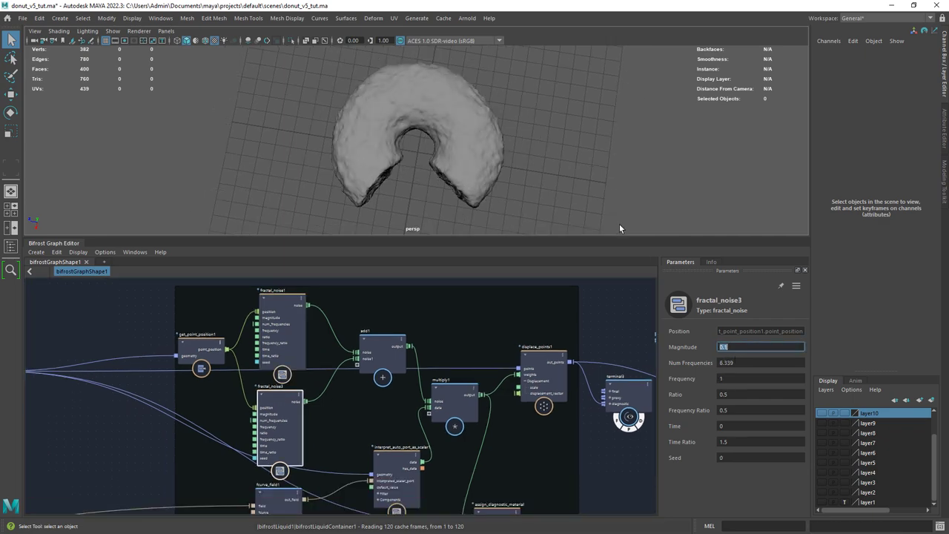
text(0.2)
key(Return)
alt+right_drag(403, 133, 495, 173)
alt+drag(494, 173, 345, 164)
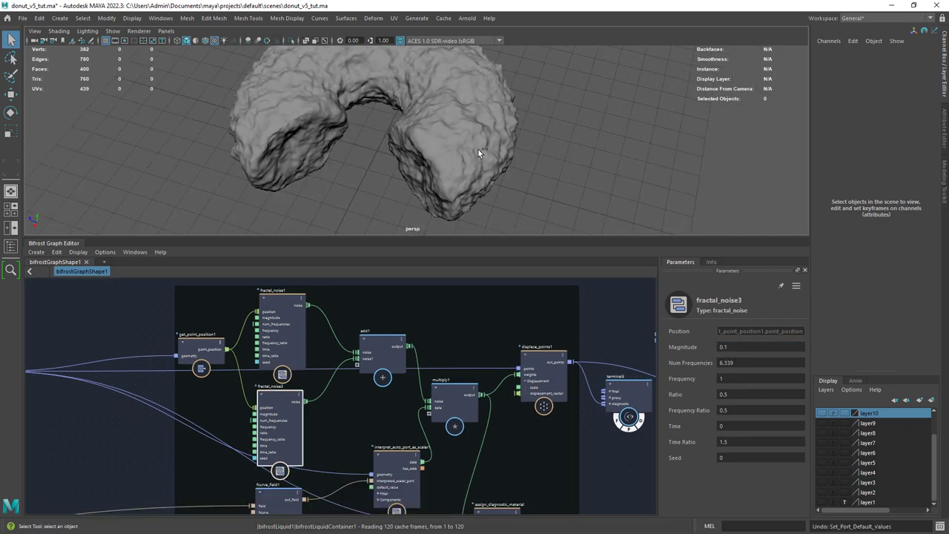
alt+drag(482, 146, 504, 120)
- Rearrange terminal3 and the output node, and connect displace_points1's out_points to output
alt+middle_drag(623, 412, 326, 348)
scroll(328, 347, down, 2)
drag(333, 338, 389, 360)
scroll(339, 359, up, 2)
drag(370, 368, 358, 331)
alt+middle_drag(358, 330, 368, 426)
drag(278, 398, 358, 373)
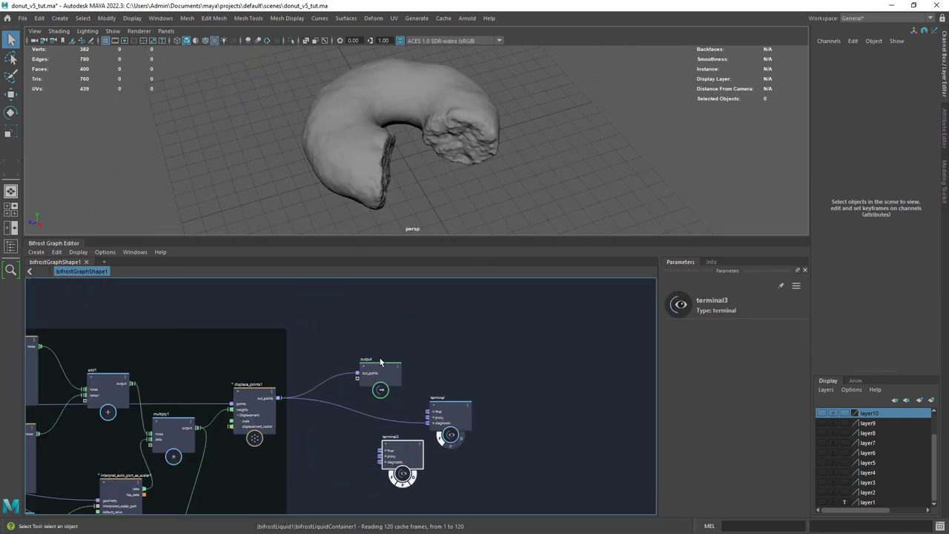
alt+drag(444, 176, 393, 250)
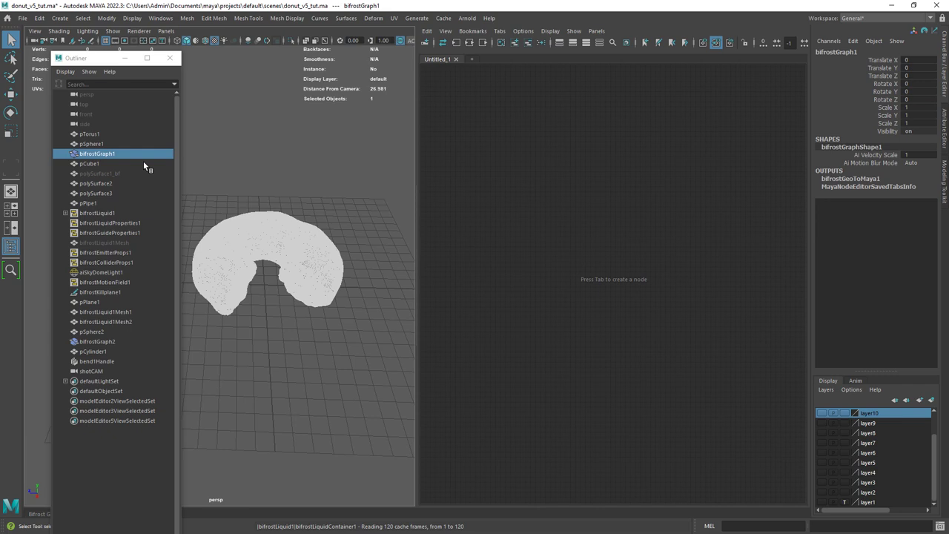
- Add bifrostGraph1 to the Node Editor and graph the input and output connections of its shape
middle_drag(139, 155, 586, 224)
click(519, 235)
click(469, 43)
scroll(688, 303, up, 4)
alt+middle_drag(688, 303, 561, 295)
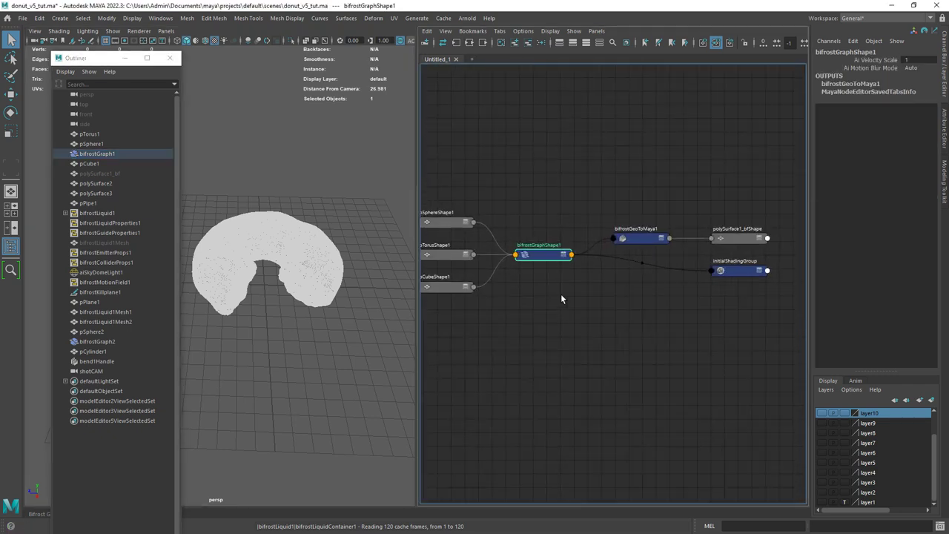
- Examine bifrostGeoToMaya1 and reposition the polySurface1_bfShape node connected to it
scroll(571, 267, up, 4)
alt+middle_drag(759, 223, 568, 255)
click(568, 254)
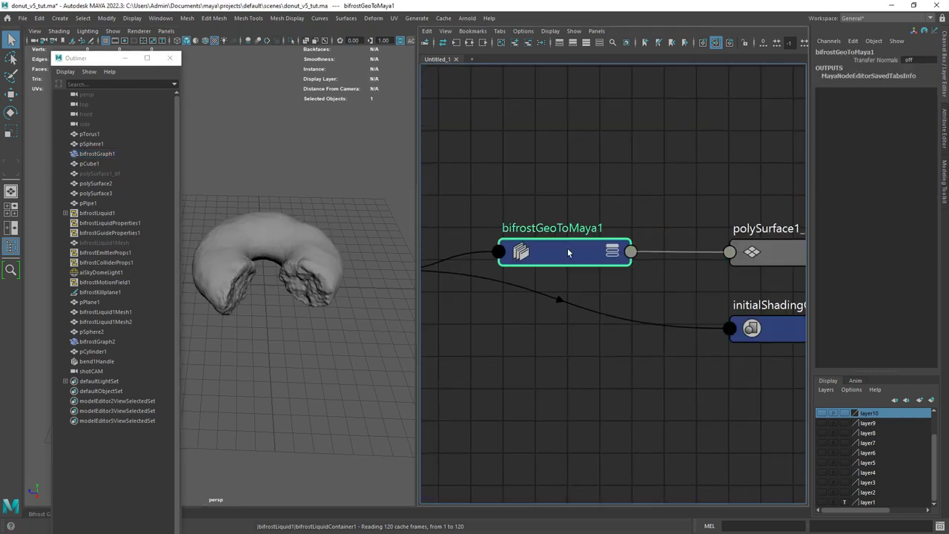
alt+middle_drag(775, 252, 623, 267)
drag(623, 266, 633, 249)
- Display polySurface1_bf in place of bifrostGraph1, check the editing commands for it, and hide the mesh again
click(103, 173)
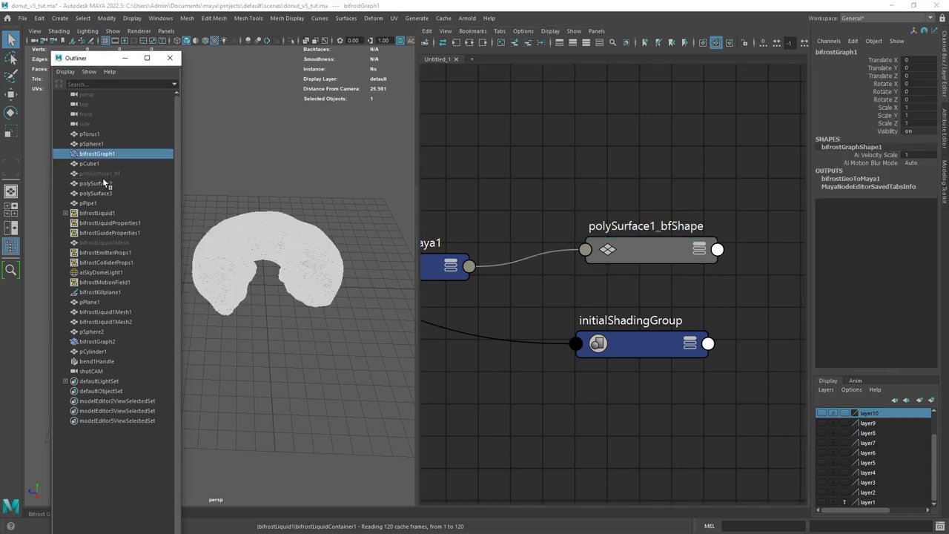
key(f)
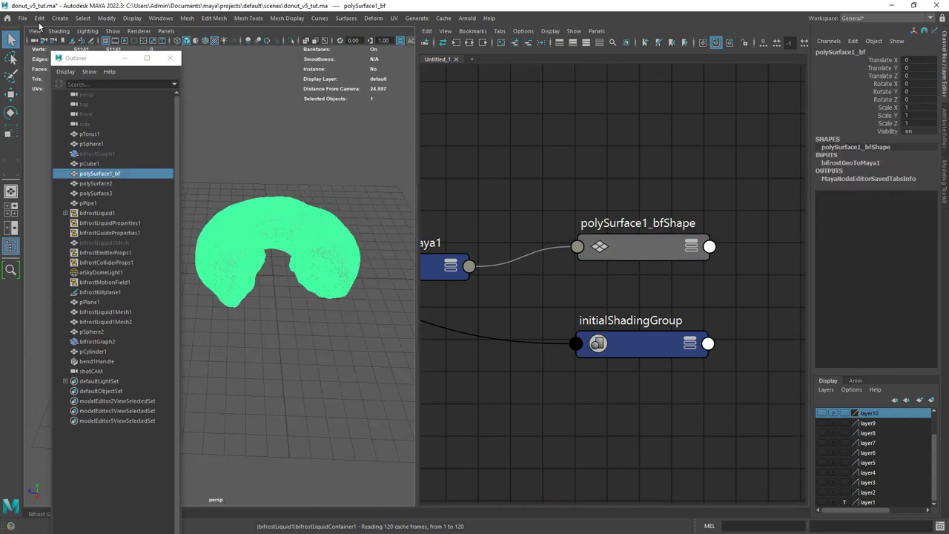
click(39, 18)
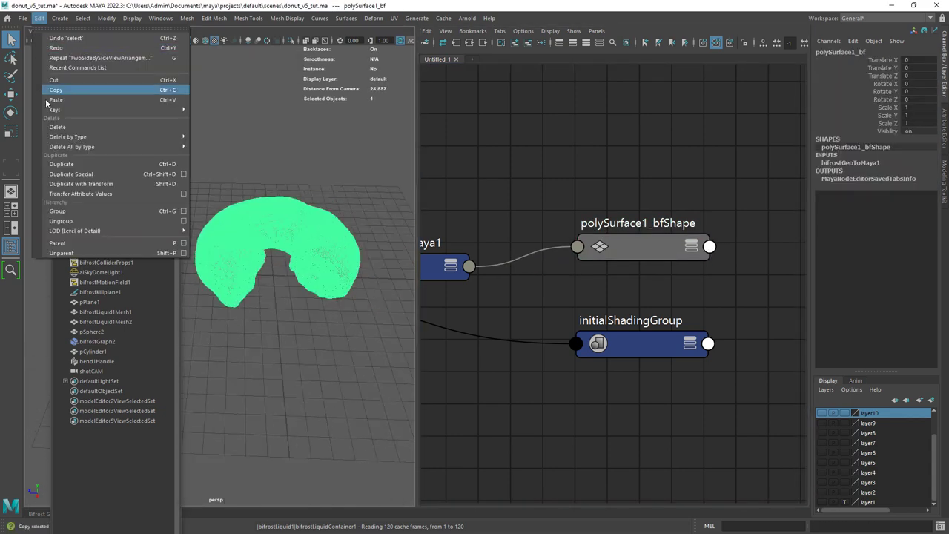
click(253, 153)
click(117, 175)
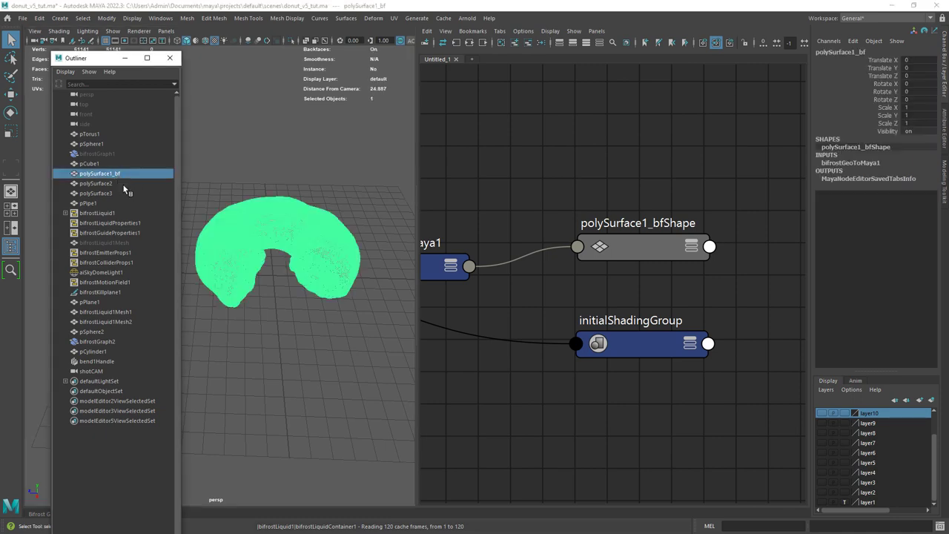
key(ctrl+h)
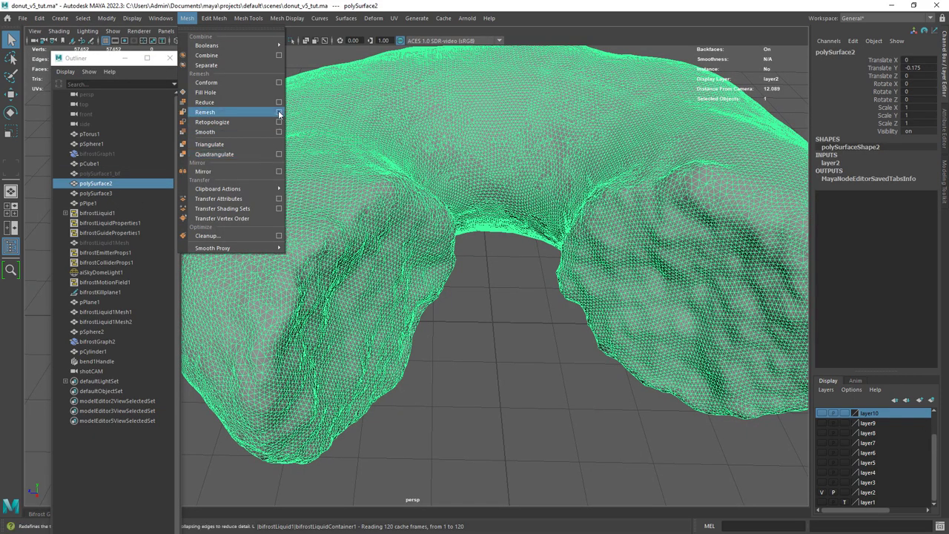
- Review the Remesh options for polySurface2, close them without applying, and inspect the mesh's triangle density
click(281, 114)
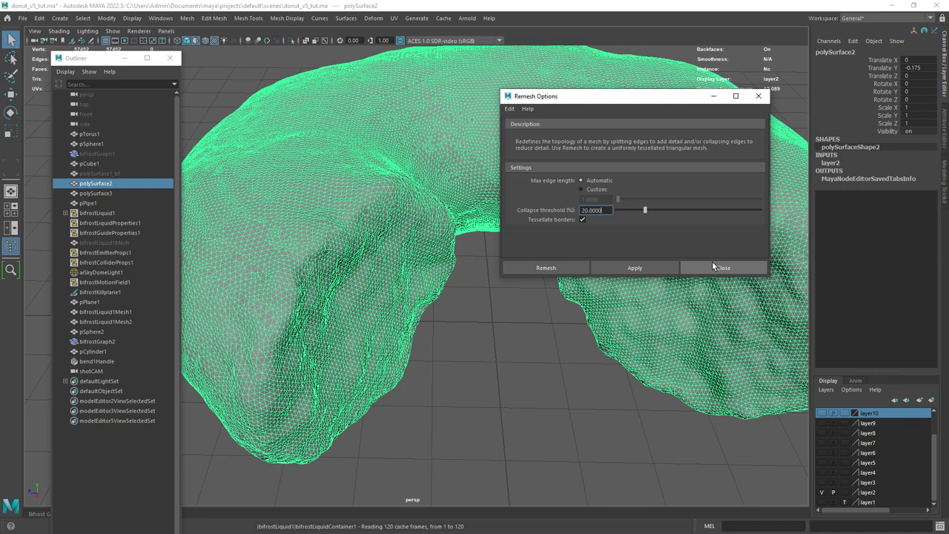
click(714, 266)
scroll(507, 234, down, 4)
drag(110, 59, 94, 88)
scroll(364, 222, up, 3)
scroll(445, 163, down, 2)
click(479, 121)
scroll(474, 130, down, 2)
alt+drag(474, 132, 417, 183)
click(418, 182)
- Hide layer2, show layer4, and select the polySurface3 donut in the viewport
click(821, 492)
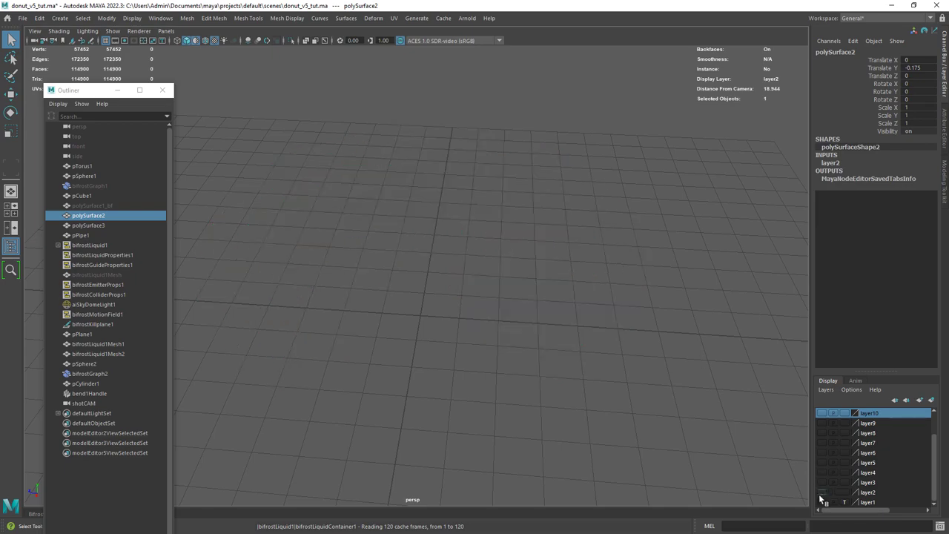
click(821, 473)
click(359, 206)
scroll(290, 144, up, 2)
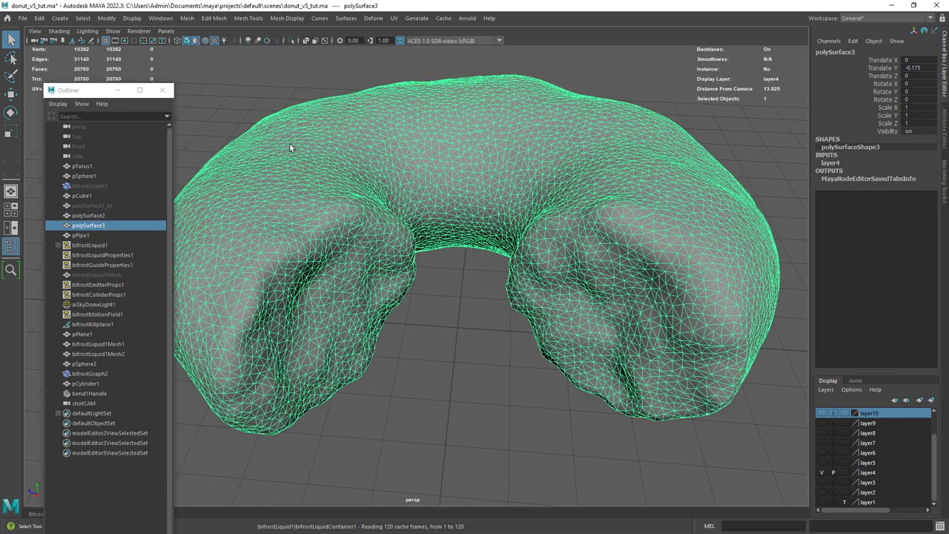
- Try remeshing polySurface3 with automatic edge length, raise Max Edge Length to 0.9, and undo the remesh
click(187, 18)
click(279, 114)
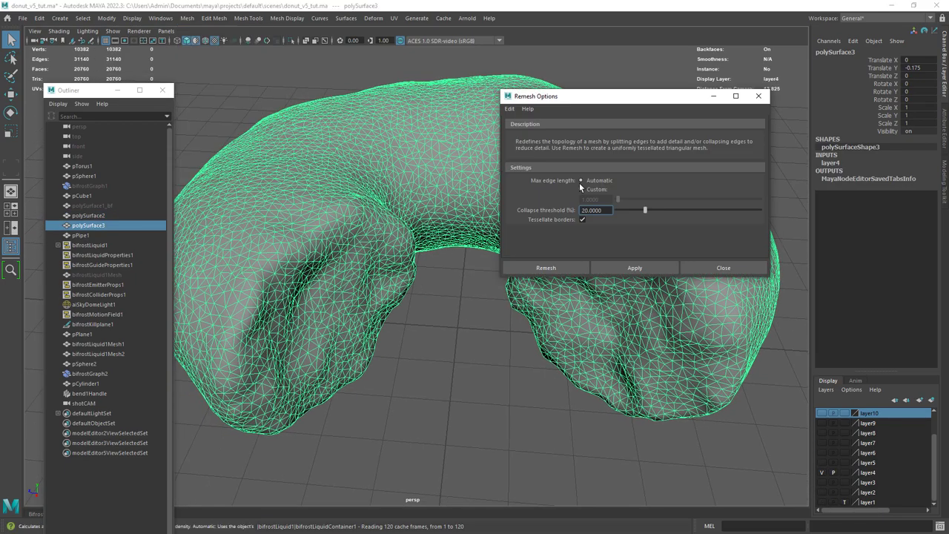
click(546, 267)
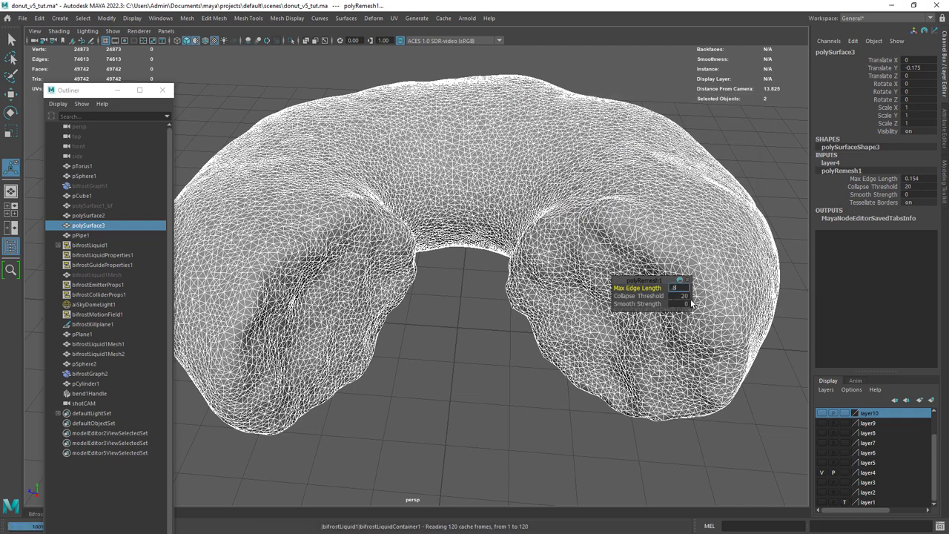
text(.8)
key(Return)
key(Return)
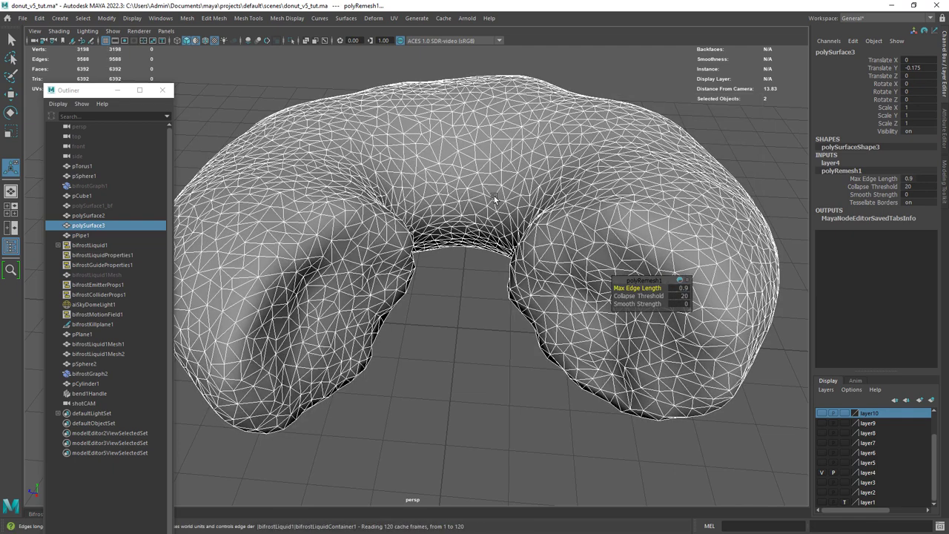
scroll(495, 215, down, 1)
key(ctrl+z)
key(ctrl+z)
key(ctrl+z)
key(ctrl+z)
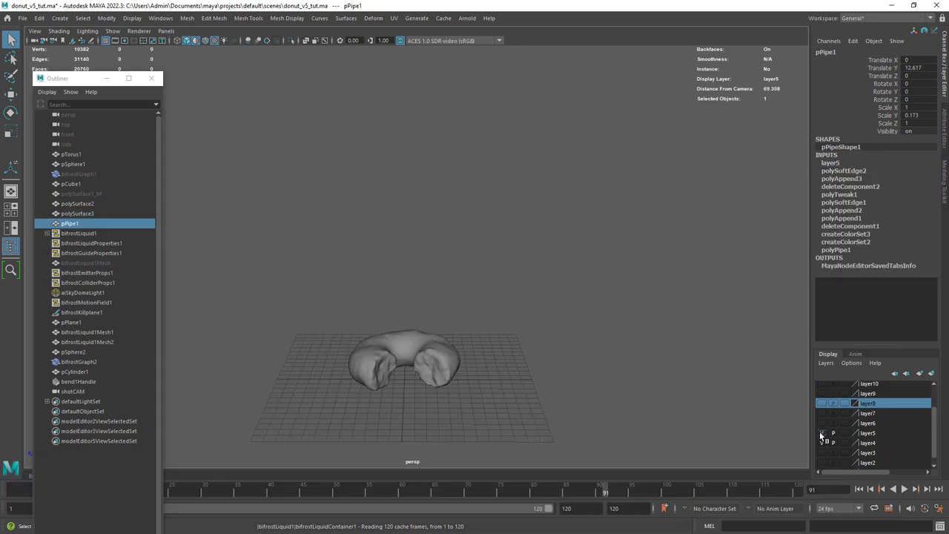
- Show layer5 and examine pPipe1 above the donut in the perspective and top views
click(821, 433)
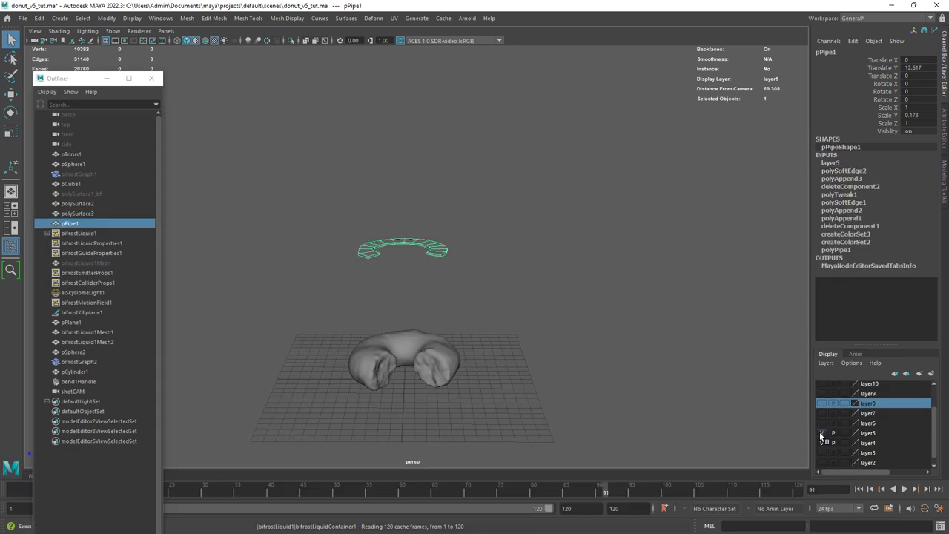
scroll(390, 245, up, 4)
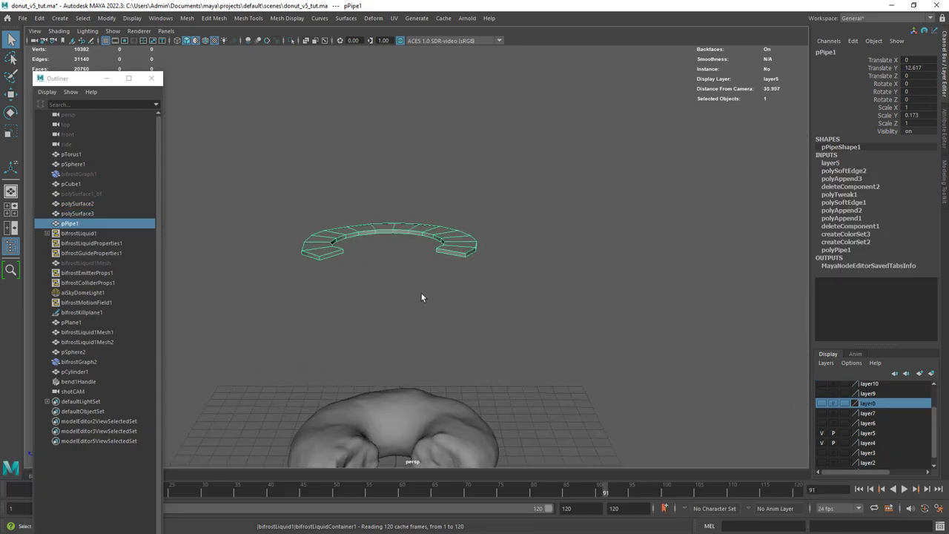
alt+drag(421, 293, 452, 315)
key(space)
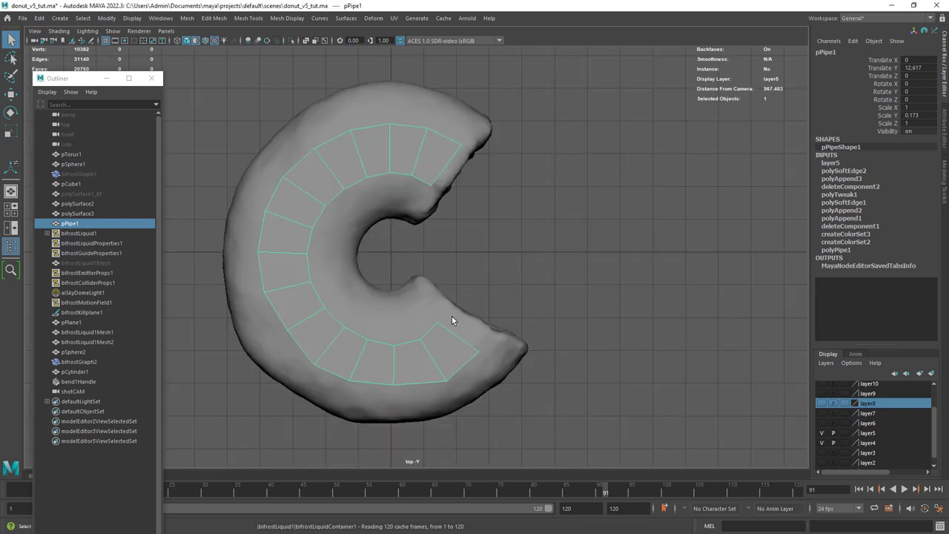
scroll(377, 240, down, 2)
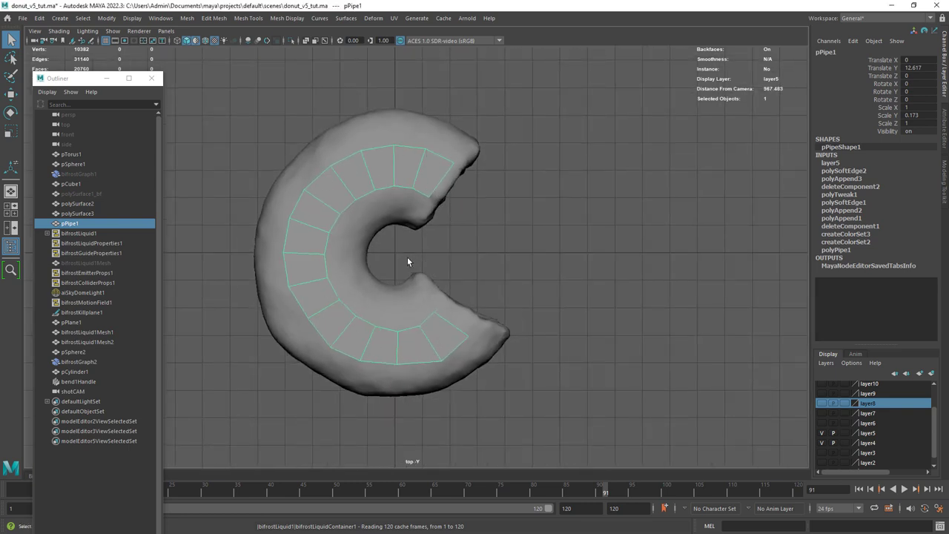
key(space)
drag(404, 239, 269, 268)
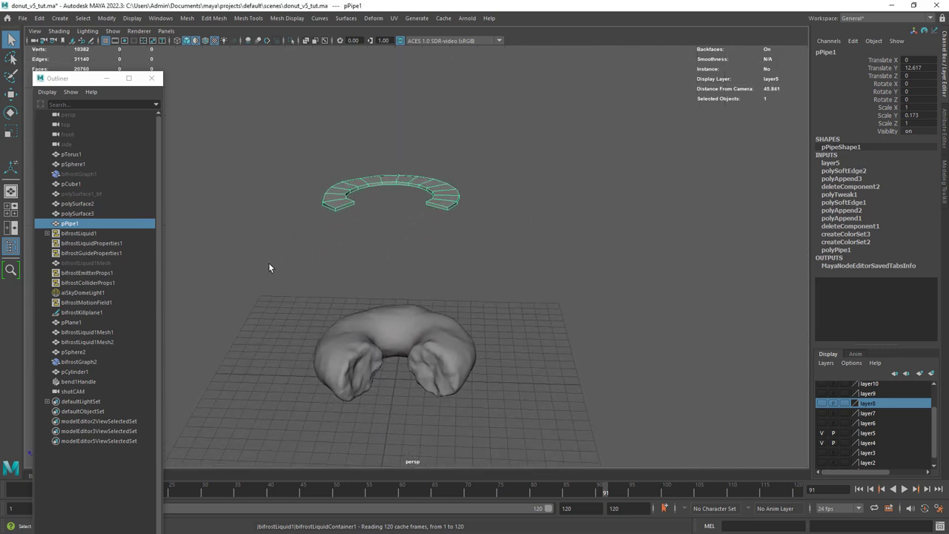
click(268, 266)
scroll(831, 406, up, 1)
- Look through bifrostLiquidProperties1's attributes and return the timeline to the first frame
click(117, 243)
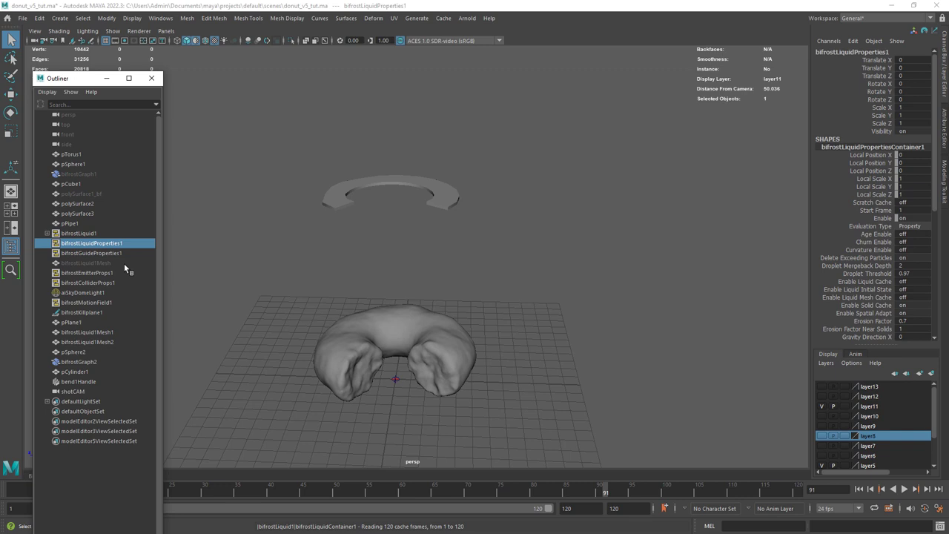
drag(936, 172, 922, 308)
scroll(386, 285, down, 2)
key(alt+shift+v)
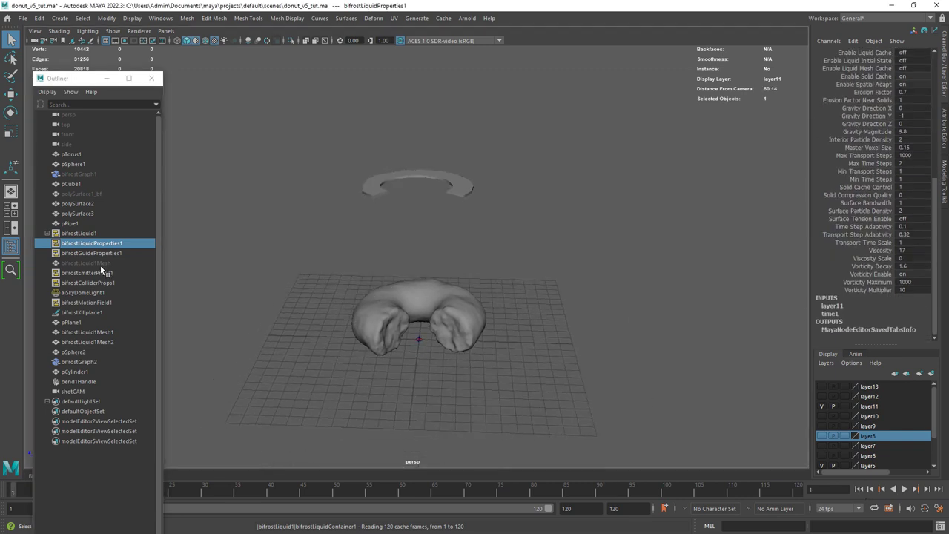
- Expand bifrostLiquid1 and select liquid1 to view its particles in the emitter above the donut
click(103, 263)
click(46, 233)
click(74, 245)
scroll(482, 251, up, 5)
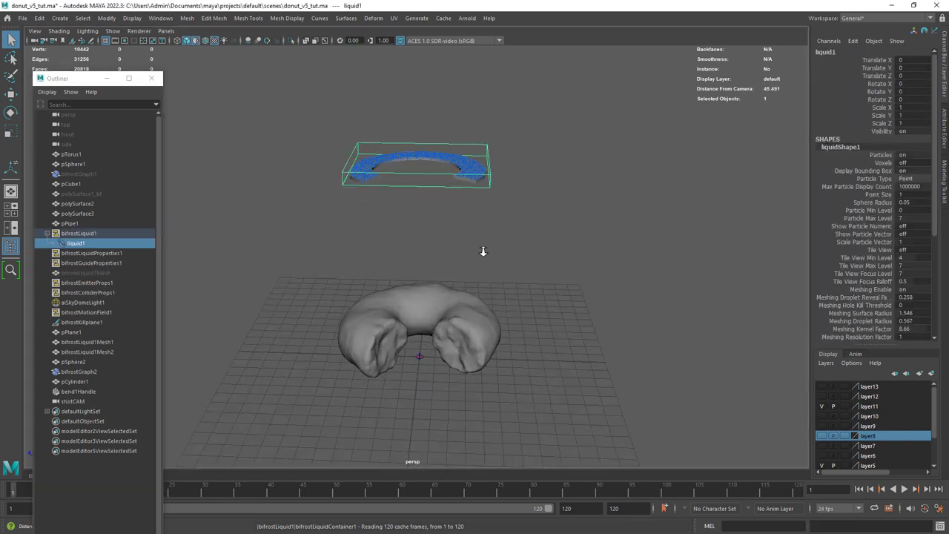
alt+drag(482, 252, 537, 212)
- Open liquid1's attributes and set the Master Voxel Size in bifrostLiquidPropertiesContainer1 to 0.25
key(ctrl+a)
click(903, 49)
right_click(932, 49)
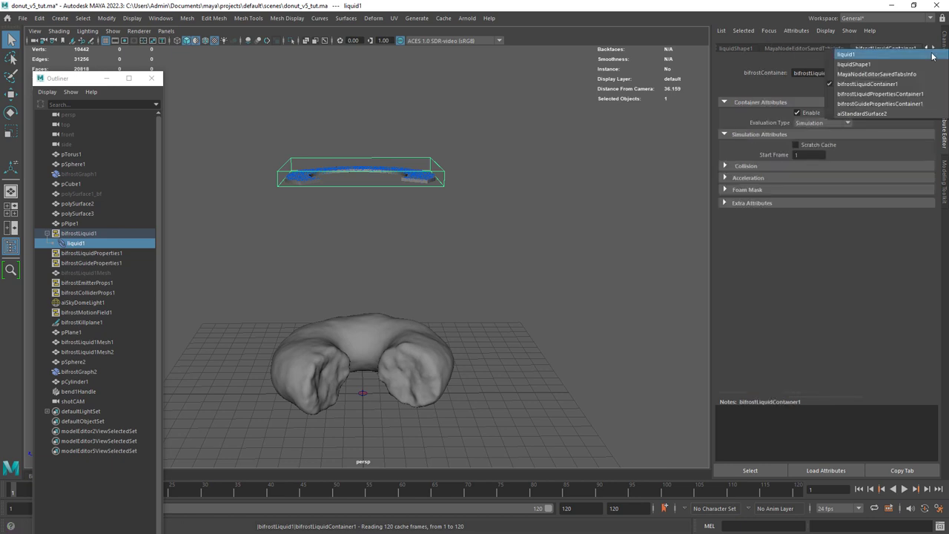
click(882, 94)
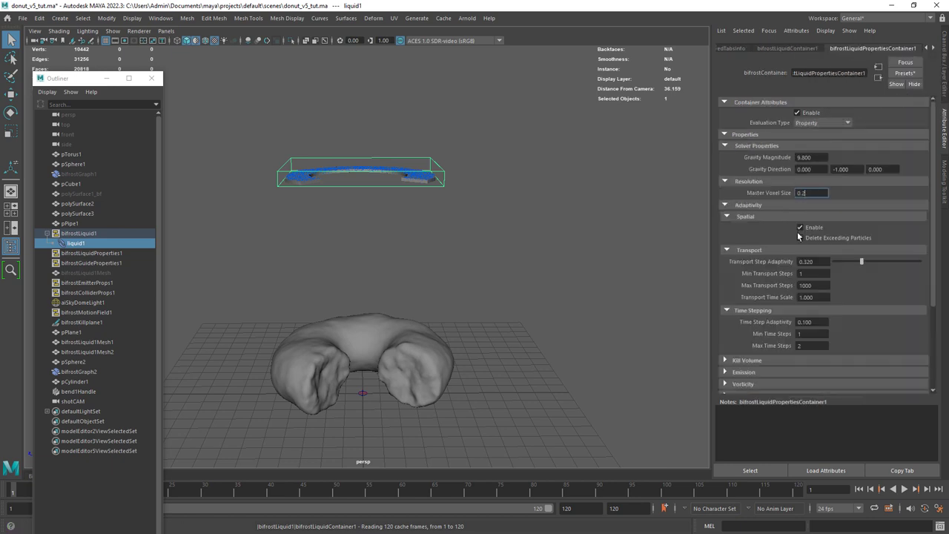
scroll(444, 246, up, 2)
scroll(444, 246, down, 3)
- Play the liquid simulation, stop it at frame 48, and view the particles on the donut
alt+middle_drag(413, 261, 418, 246)
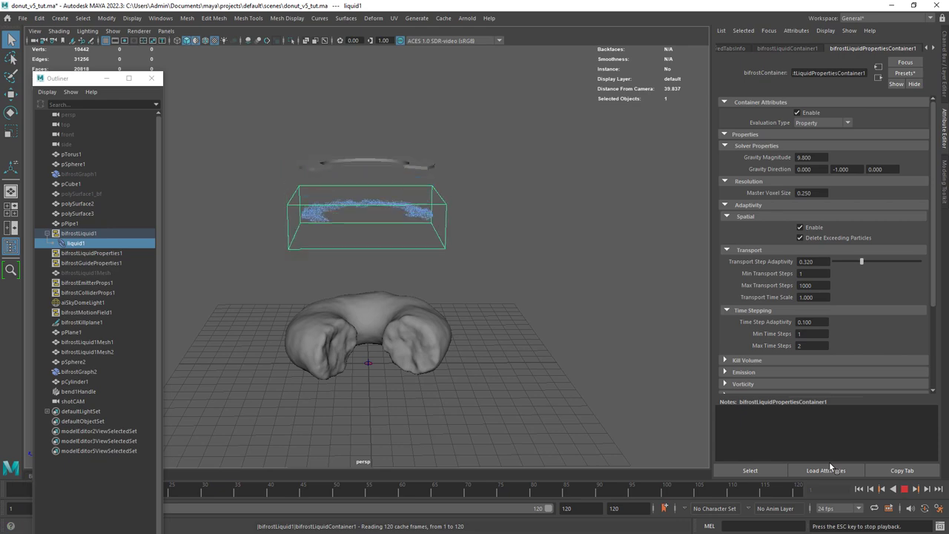
key(Escape)
scroll(299, 272, up, 4)
alt+drag(315, 272, 380, 258)
click(381, 256)
- Expand liquidShape1's Bifrost Meshing settings and show the hidden bifrostLiquid1Mesh over the donut
drag(932, 238, 932, 338)
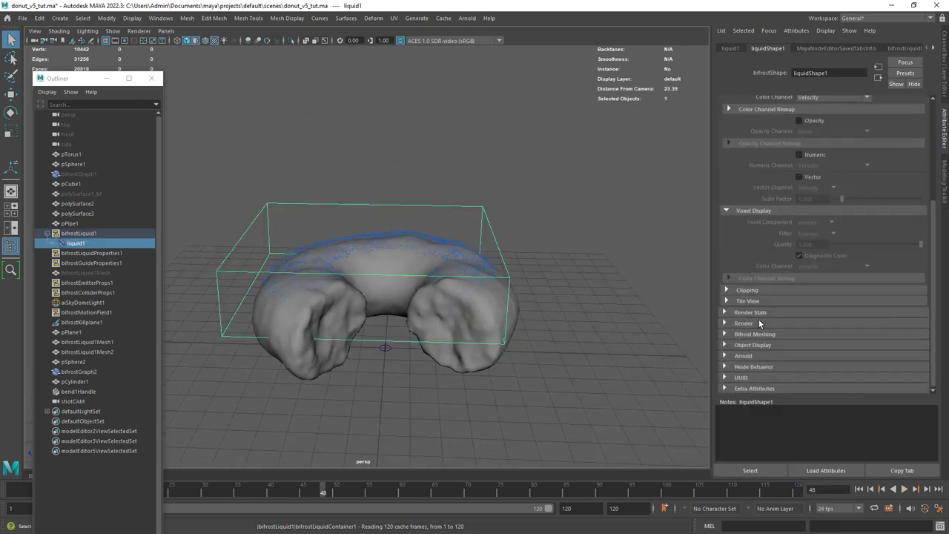
click(759, 332)
click(94, 273)
key(h)
click(386, 162)
scroll(393, 167, up, 4)
alt+drag(401, 170, 390, 196)
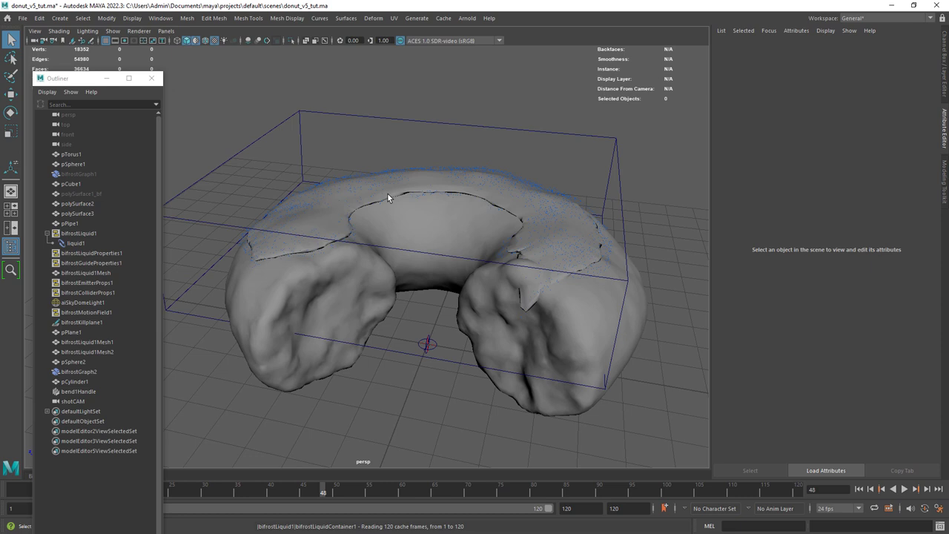
- Select liquid1 and raise its Bifrost Meshing Kernel Factor to 8.66, checking the resulting glaze surface on the donut
click(389, 197)
click(103, 275)
click(76, 243)
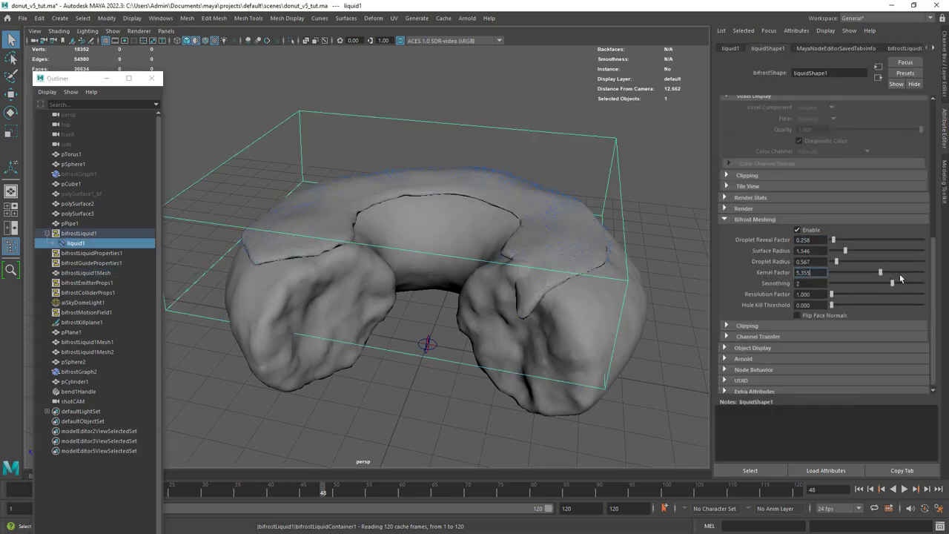
alt+right_drag(676, 287, 474, 304)
alt+drag(475, 304, 523, 301)
alt+right_drag(524, 301, 482, 286)
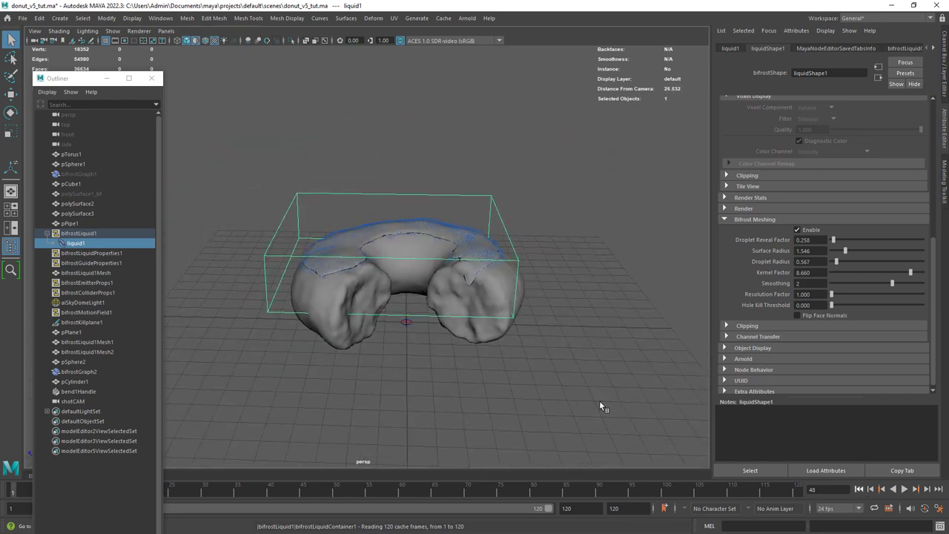
- Return to frame 1 and set the Master Voxel Size in bifrostLiquidPropertiesContainer1 to 0.15
key(alt+shift+v)
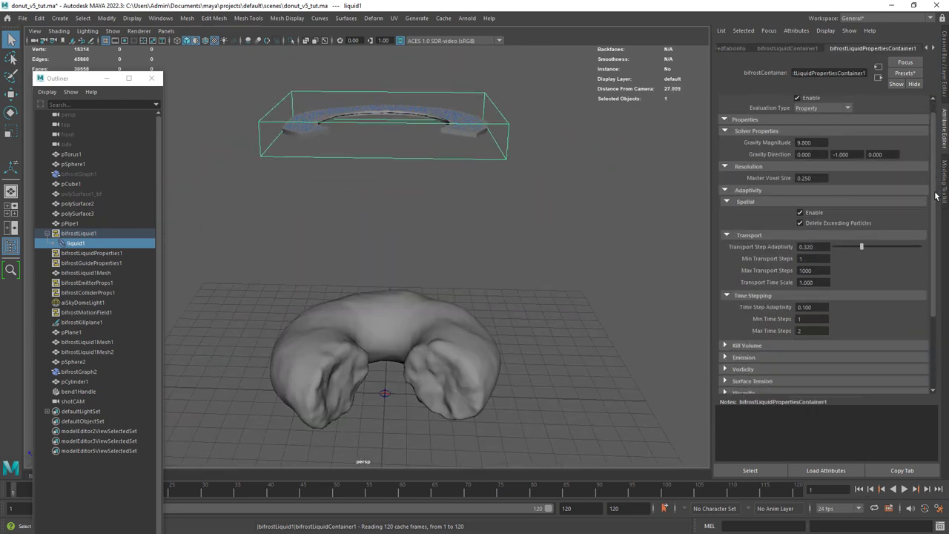
drag(936, 196, 935, 207)
drag(819, 162, 795, 162)
text(0.15)
key(Return)
- Expand the liquid container's Viscosity settings and review the Viscosity and Scale values
drag(934, 246, 934, 306)
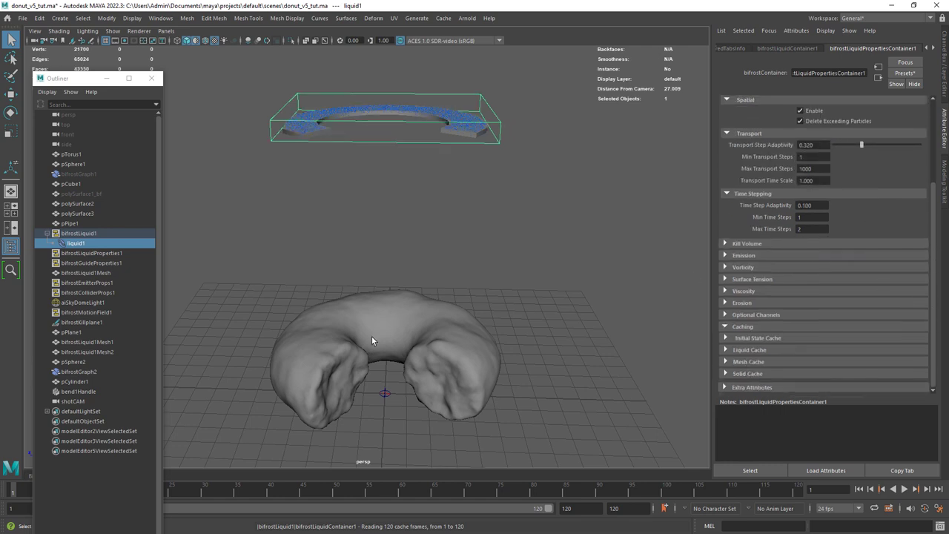
click(762, 291)
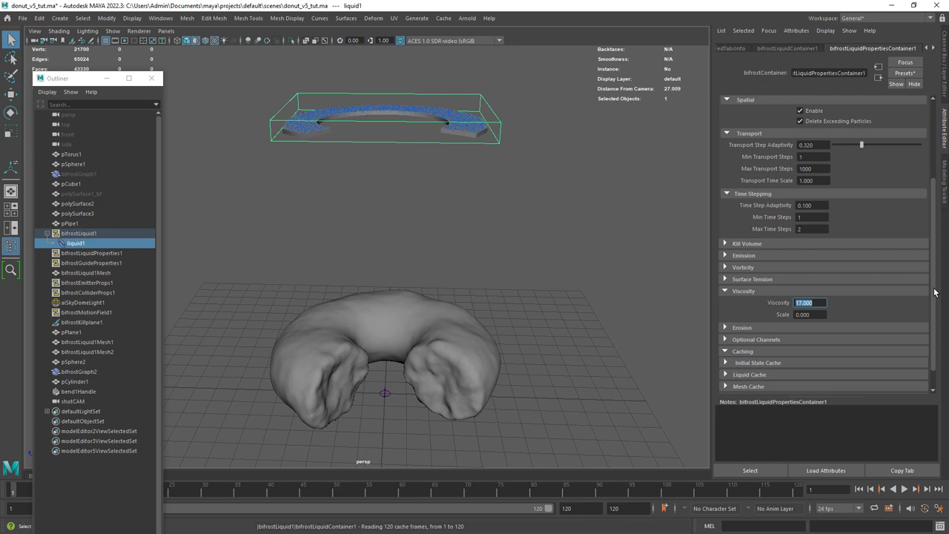
drag(934, 293, 931, 215)
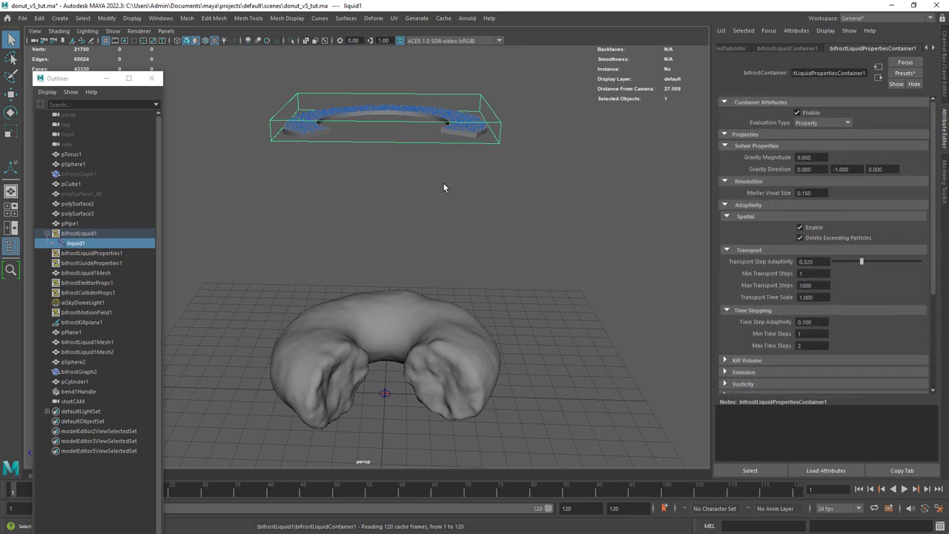
- Locate the Bifrost Motion Field command and examine bifrostMotionField1's Turbulence and Noise settings and its Turbulence Magnitude keyframes
key(space)
click(529, 231)
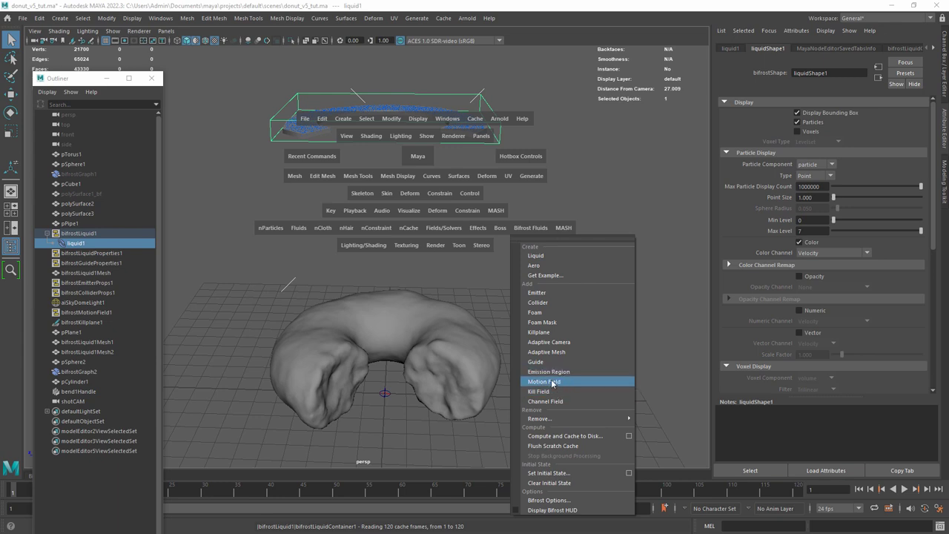
click(552, 383)
click(801, 253)
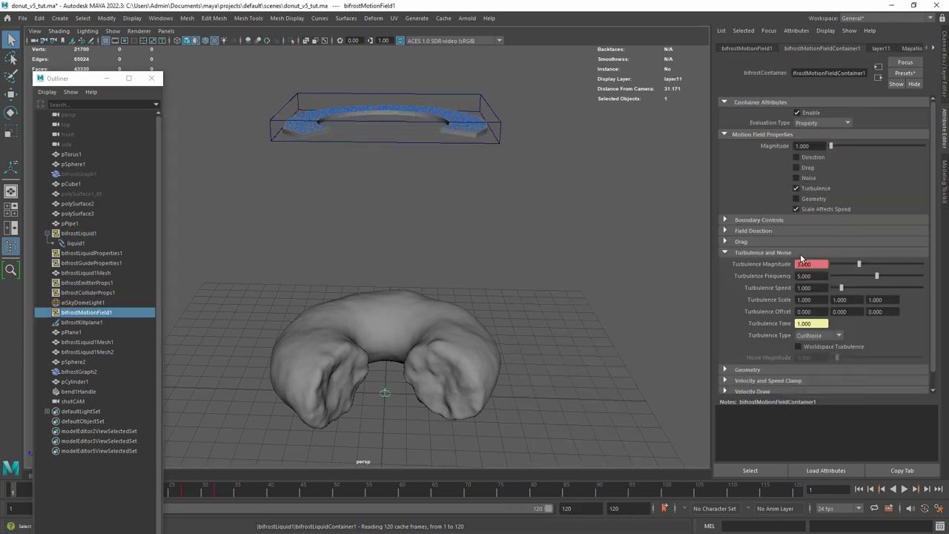
key(period)
click(857, 491)
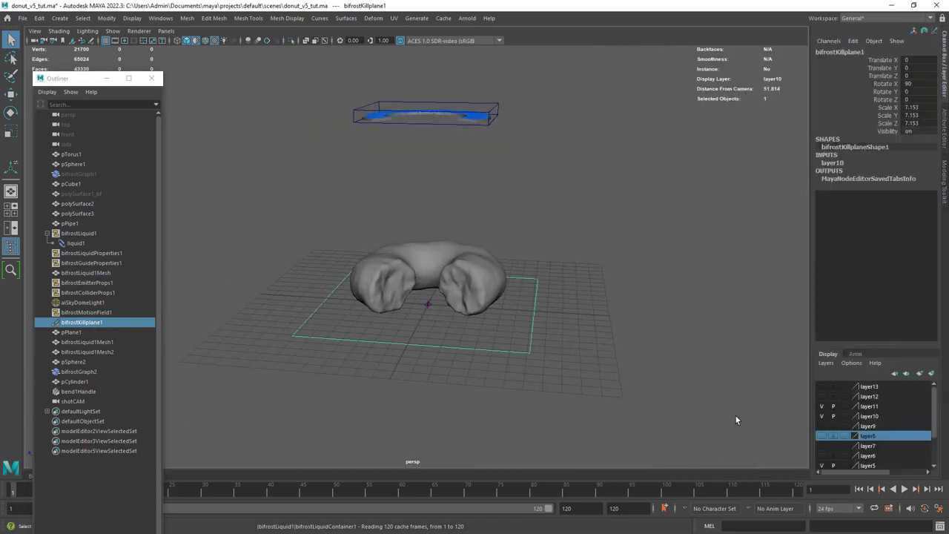
- Locate the Bifrost Killplane command for liquid1 and view bifrostKillplane1 beneath the donut
key(space)
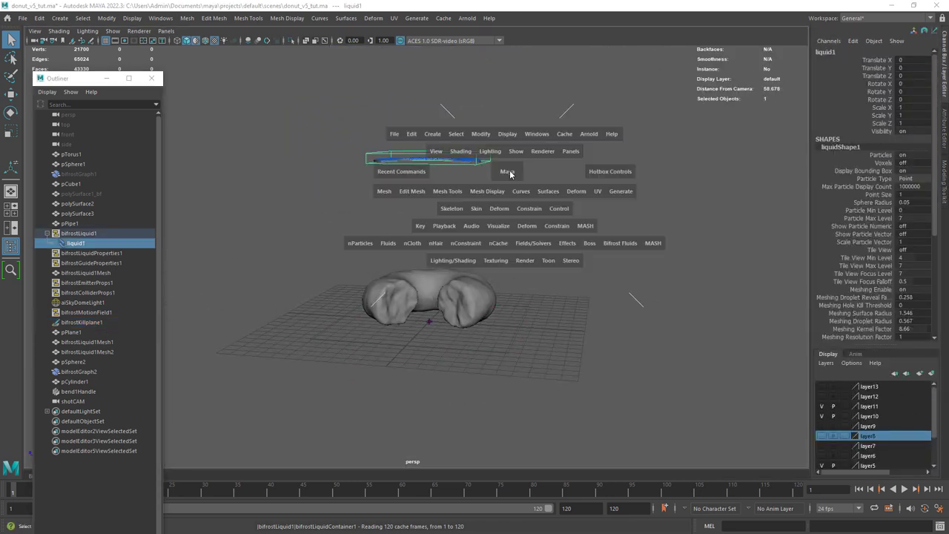
drag(620, 243, 388, 210)
click(519, 311)
alt+right_drag(388, 210, 451, 270)
alt+middle_drag(451, 270, 436, 247)
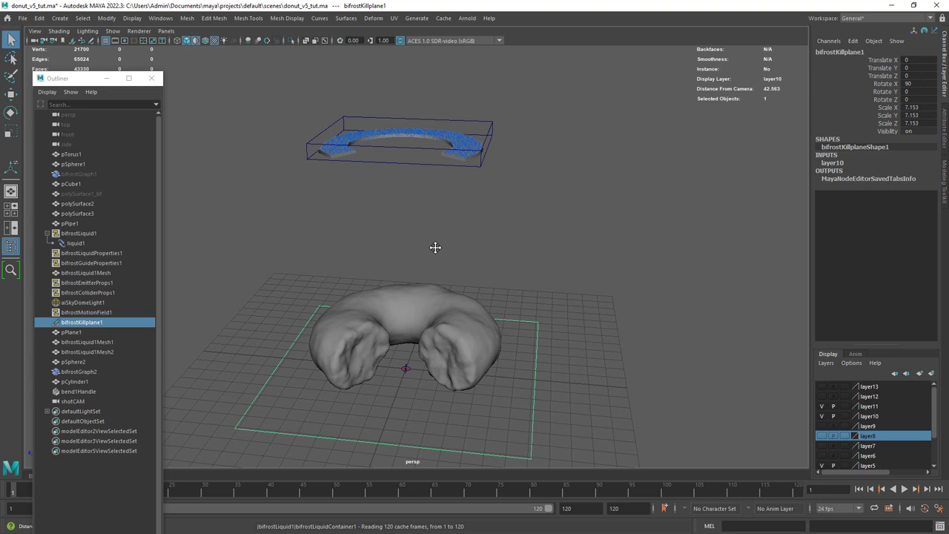
alt+drag(435, 248, 410, 289)
alt+middle_drag(410, 289, 432, 280)
- Start the liquid simulation, pause it partway, and hide the liquid1 particles so only the meshed glaze is displayed
click(904, 488)
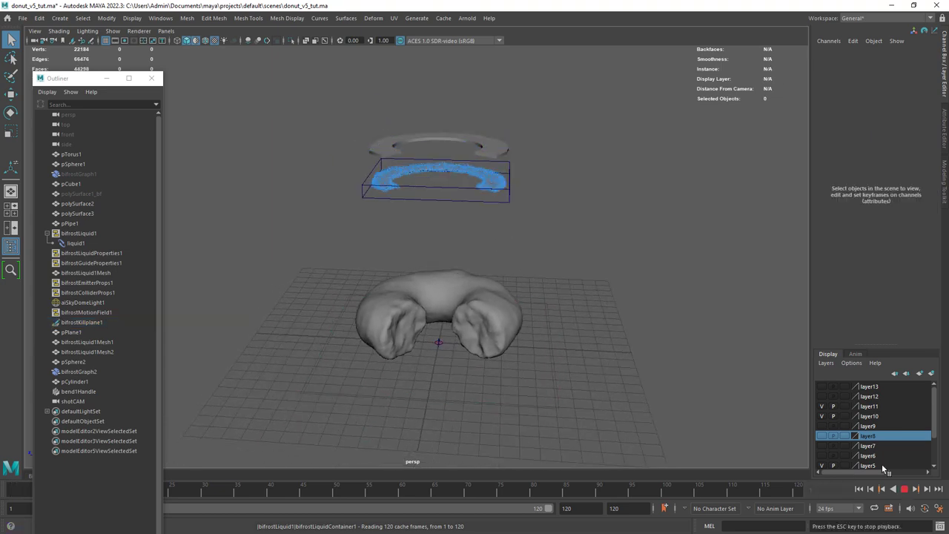
click(904, 488)
click(445, 277)
key(ctrl+h)
alt+drag(449, 282, 433, 265)
alt+right_drag(433, 265, 490, 297)
alt+middle_drag(490, 297, 486, 230)
- Play the simulation on, stop it at frame 59, and inspect the glaze mesh around the donut
click(903, 488)
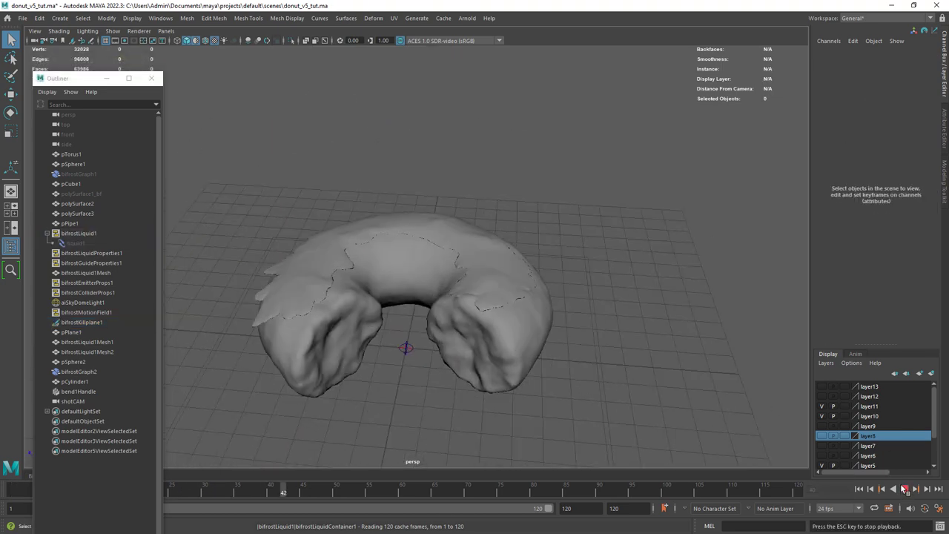
click(905, 490)
alt+right_drag(420, 293, 488, 324)
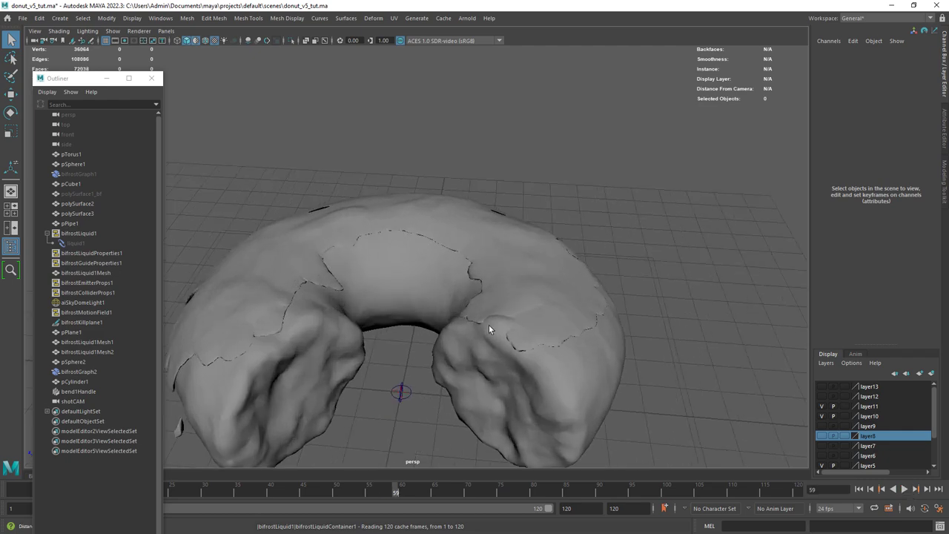
alt+drag(489, 324, 547, 249)
alt+right_drag(548, 248, 476, 237)
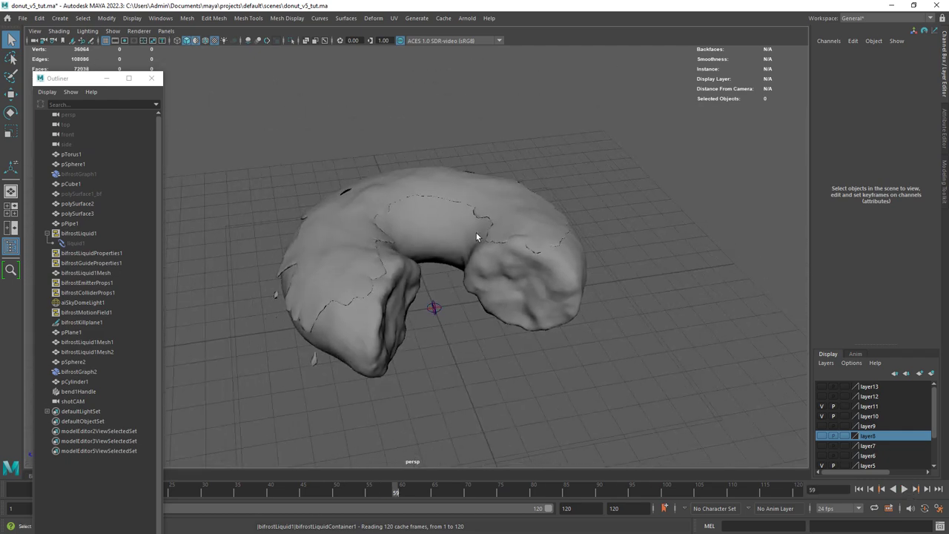
alt+drag(476, 236, 409, 240)
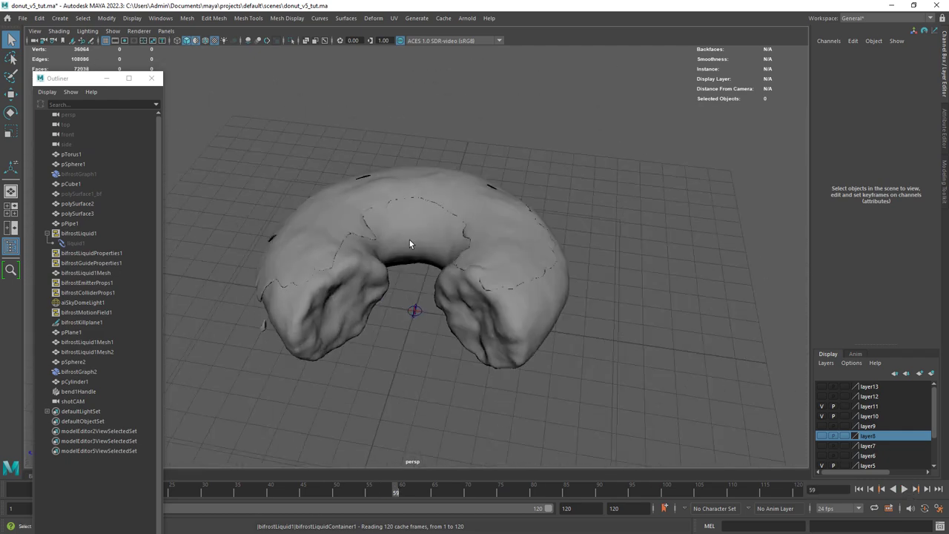
- Duplicate the simulated glaze mesh bifrostLiquid1Mesh and hide the original
click(348, 238)
click(39, 18)
click(80, 165)
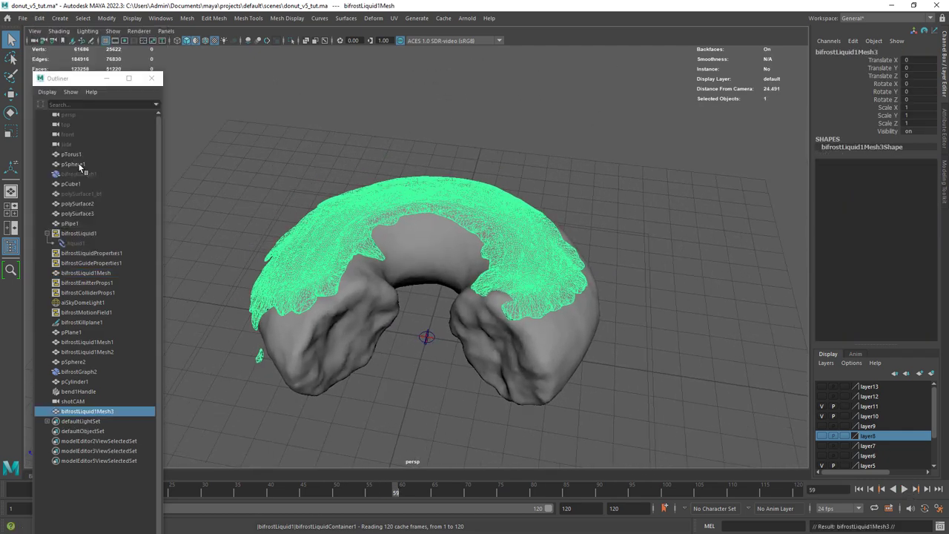
click(88, 272)
key(ctrl+h)
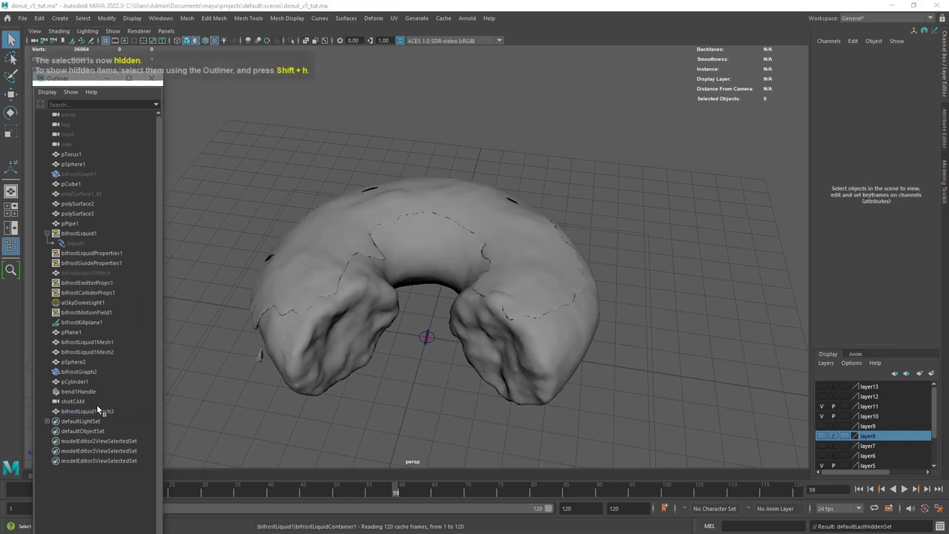
- Return to frame 1 and delete the detached droplet shells hanging off the duplicated glaze mesh bifrostLiquid1Mesh3
click(97, 410)
click(859, 489)
key(w)
key(q)
shift+double_click(436, 357)
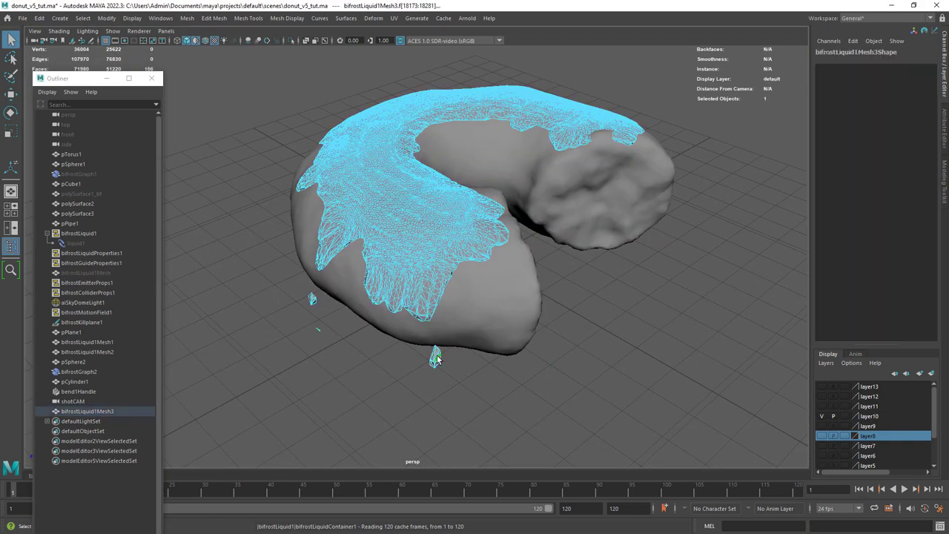
key(Delete)
double_click(312, 299)
key(Delete)
alt+drag(311, 337, 514, 263)
double_click(543, 295)
key(Delete)
- Put the glaze mesh back in object mode, activate the Grab sculpting tool, minimize the Outliner, and adjust the brush size
mouse_move(542, 295)
alt+mouse_down()
mouse_move(428, 269)
mouse_move(208, 260)
alt+mouse_up()
right_drag(452, 189, 493, 157)
alt+drag(455, 233, 438, 241)
click(249, 18)
mouse_move(311, 164)
click(374, 195)
scroll(445, 252, up, 4)
mouse_move(445, 274)
alt+mouse_down()
mouse_move(364, 295)
mouse_move(370, 240)
mouse_move(396, 238)
alt+mouse_up()
click(106, 78)
key(b)
mouse_move(380, 218)
mouse_down()
mouse_move(348, 218)
mouse_move(585, 233)
mouse_up()
scroll(392, 225, down, 4)
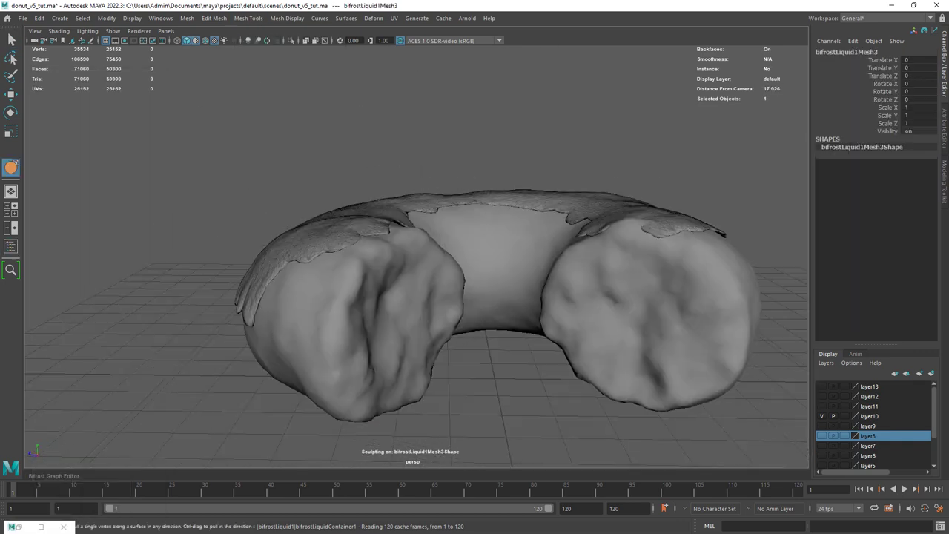
- Smooth out rough spots on the surface of the glaze mesh with the Smooth sculpting brush
alt+drag(296, 237, 438, 252)
scroll(438, 252, up, 3)
mouse_move(263, 248)
shift+mouse_down()
mouse_move(262, 236)
mouse_move(360, 252)
mouse_move(471, 239)
mouse_move(376, 271)
shift+mouse_up()
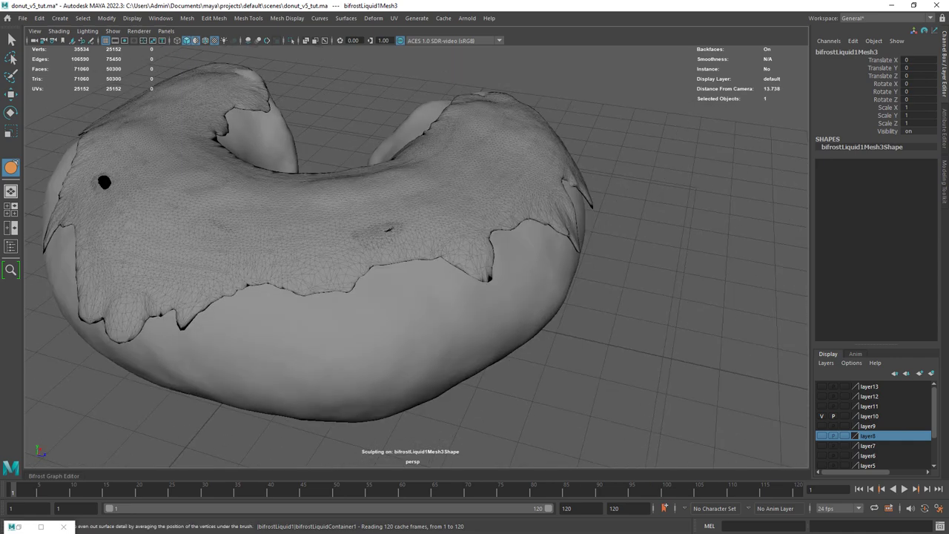
alt+drag(319, 230, 430, 256)
shift+drag(337, 284, 341, 286)
scroll(338, 285, down, 3)
alt+drag(342, 341, 371, 258)
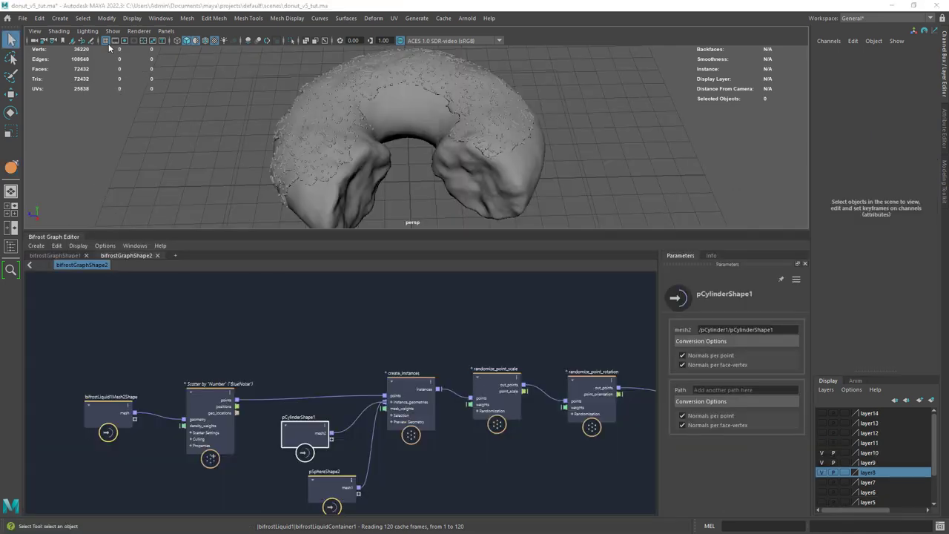
- Examine the sprinkles scattered over the glaze and the bifrostGraphShape2 node network that produces them
alt+drag(375, 136, 383, 137)
scroll(383, 138, up, 3)
alt+middle_drag(383, 138, 357, 153)
scroll(378, 134, down, 4)
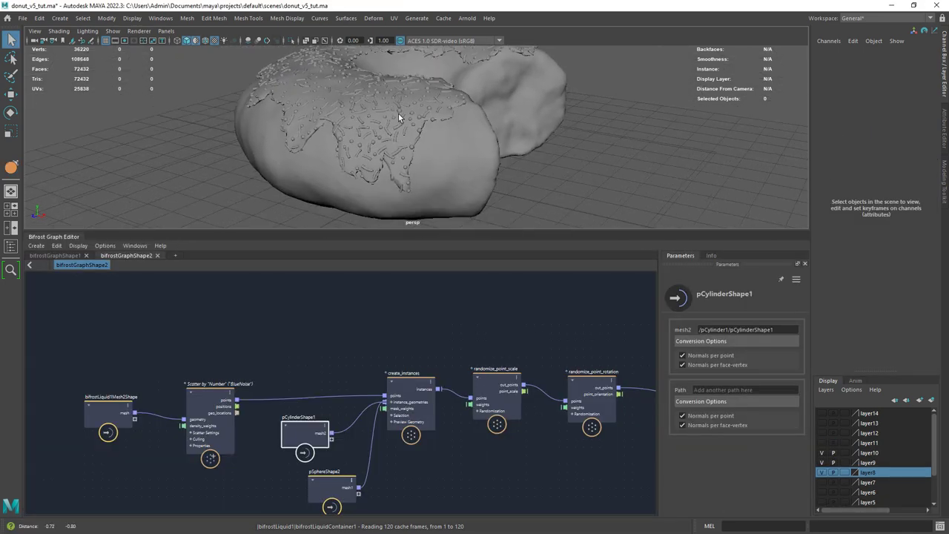
alt+drag(401, 117, 409, 138)
alt+middle_drag(410, 138, 407, 141)
alt+drag(408, 141, 401, 140)
alt+middle_drag(400, 139, 396, 159)
scroll(396, 159, up, 2)
scroll(396, 158, down, 2)
alt+middle_drag(270, 353, 277, 341)
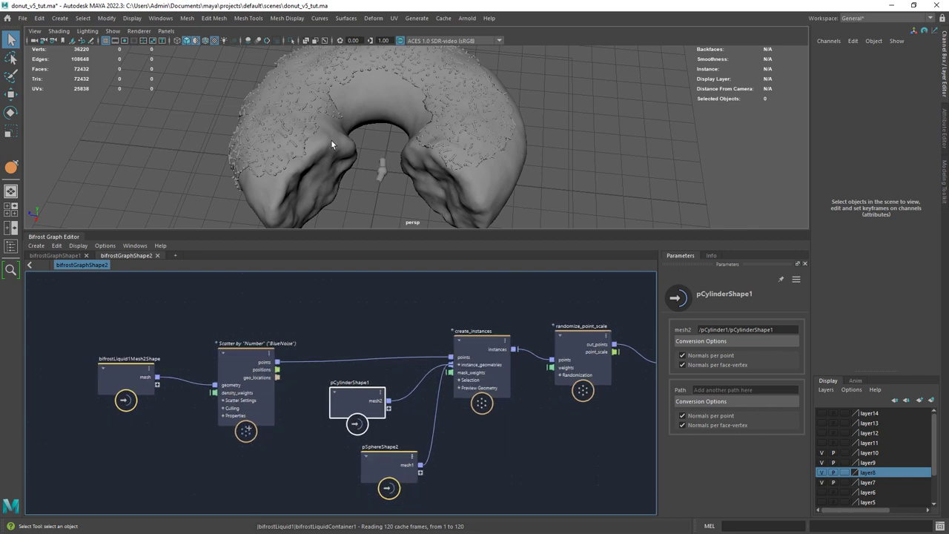
- Zoom in on the sprinkle source meshes in the donut's hole and select the bent cylinder pCylinder1
alt+middle_drag(331, 144, 346, 123)
scroll(346, 123, up, 3)
click(396, 153)
mouse_move(397, 152)
alt+mouse_down()
mouse_move(415, 184)
mouse_move(402, 165)
alt+mouse_up()
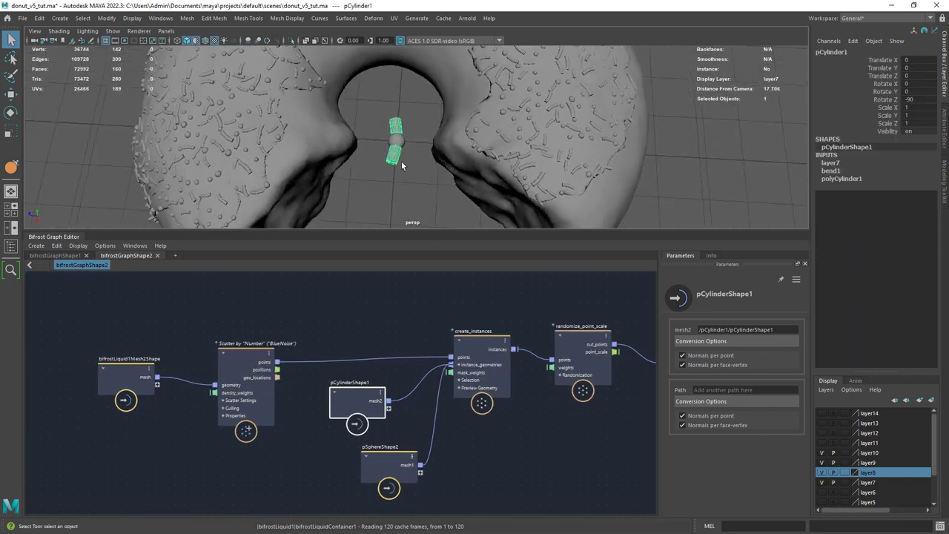
click(435, 205)
alt+right_drag(424, 195, 374, 152)
- Review the bifrostLiquid1Mesh2Shape input and the scatter_points node's scatter mode and amount settings
drag(132, 376, 135, 372)
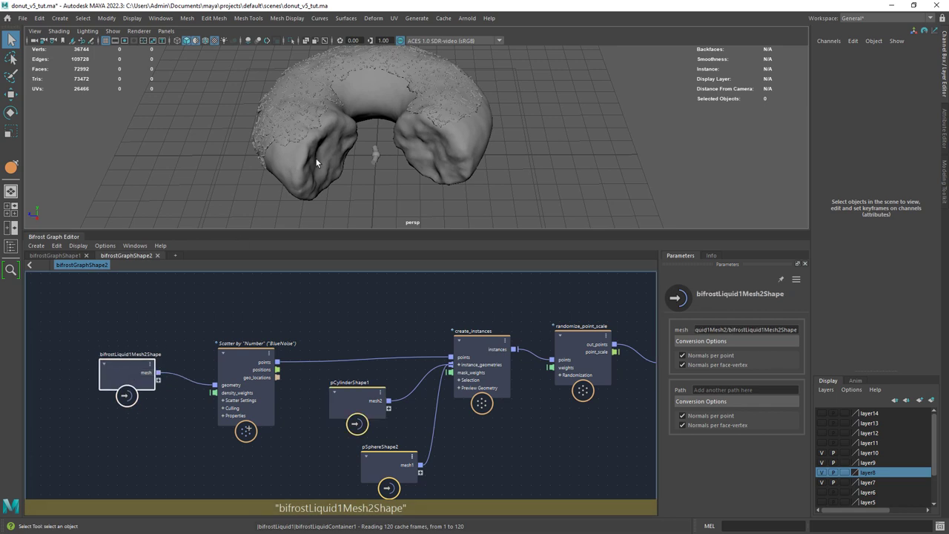
click(317, 127)
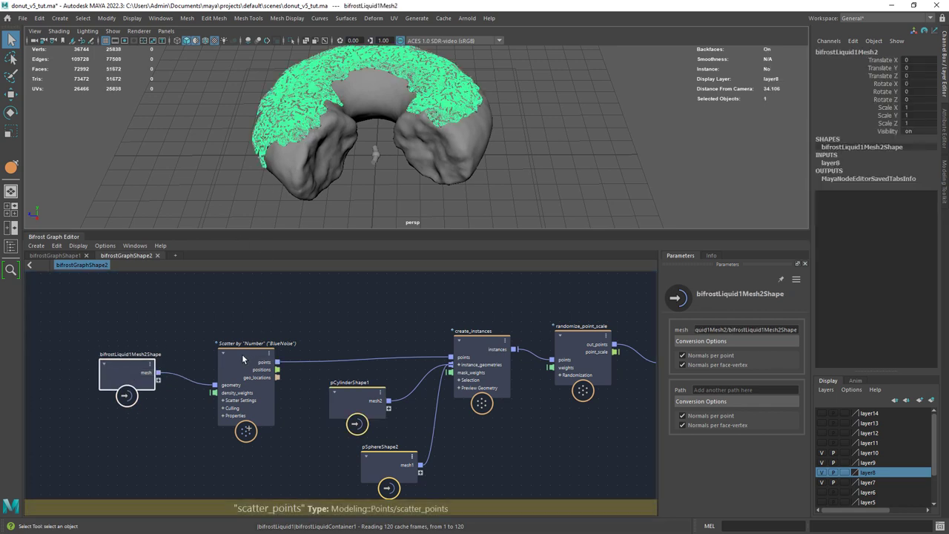
drag(242, 354, 246, 348)
click(752, 385)
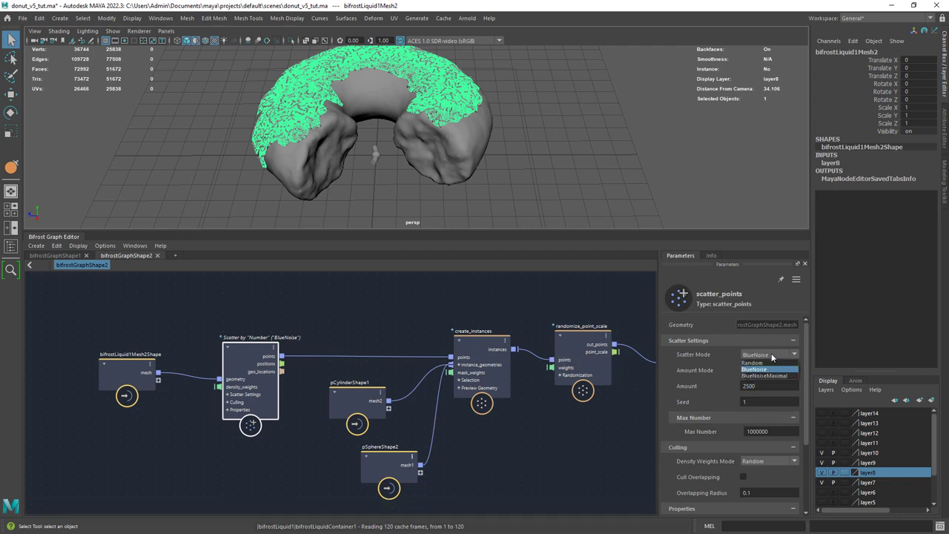
- Review the create_instances node and its pCylinderShape1 and pSphereShape2 inputs, identifying pSphere2 in the viewport
drag(477, 340, 466, 335)
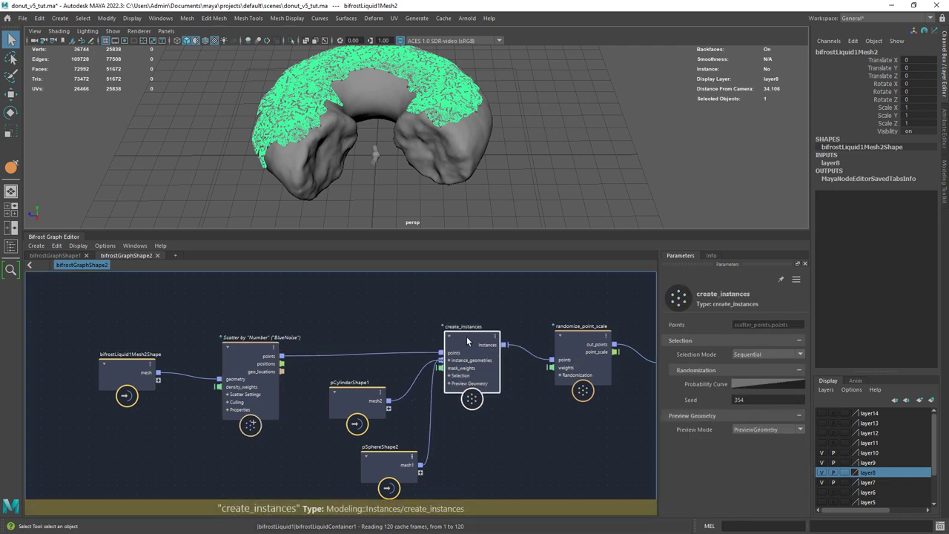
click(361, 391)
drag(361, 391, 356, 386)
click(374, 155)
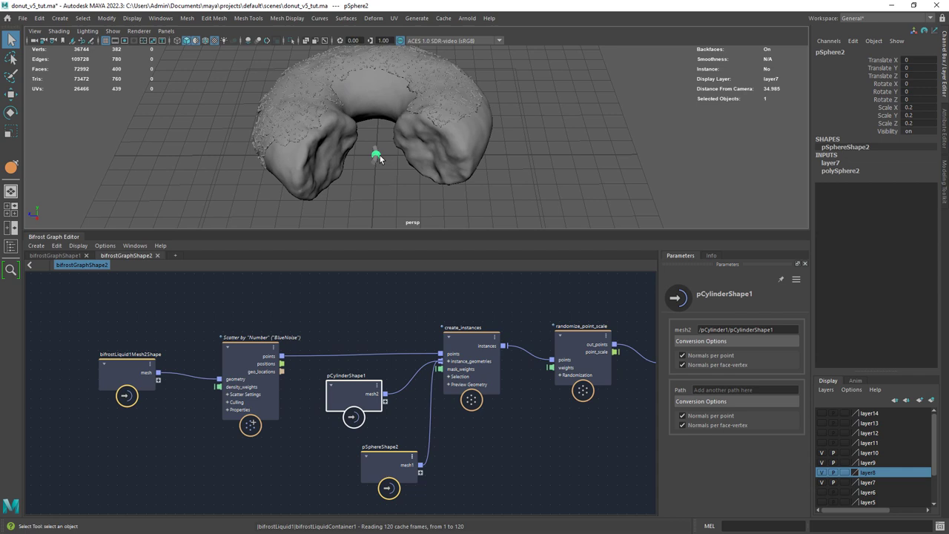
click(397, 465)
click(471, 345)
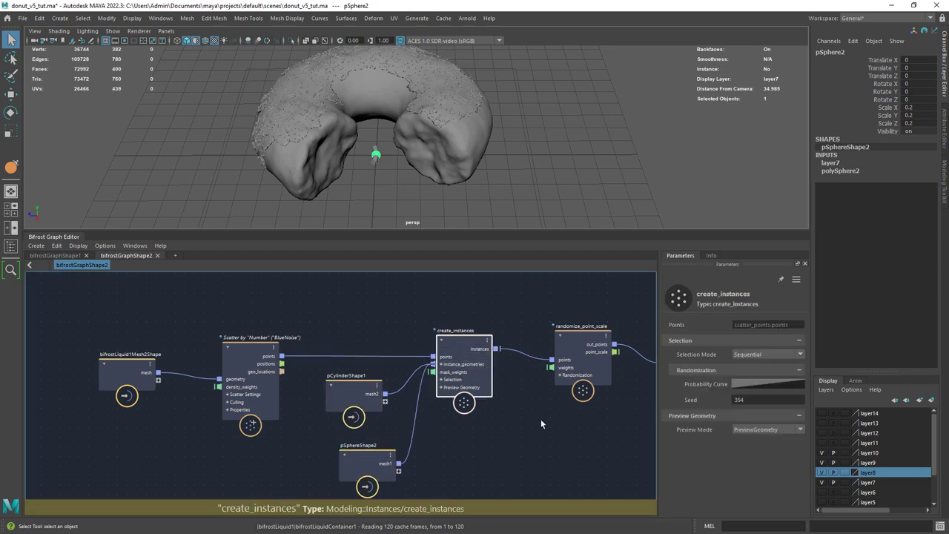
- Open randomize_point_scale and try a Max scale of 0.8 for the sprinkles
middle_drag(541, 419, 331, 343)
click(331, 343)
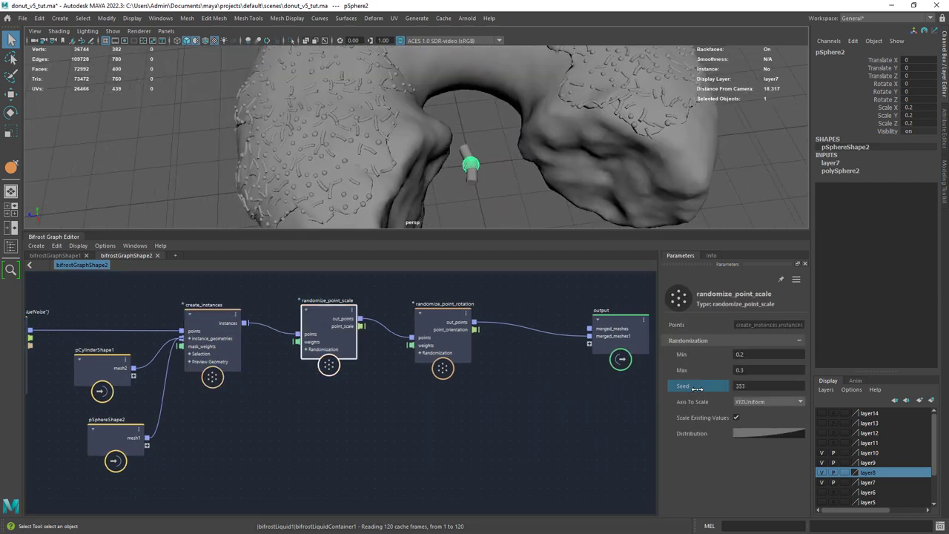
key(Return)
scroll(554, 328, up, 1)
double_click(747, 372)
text(.8)
key(Return)
scroll(434, 165, down, 3)
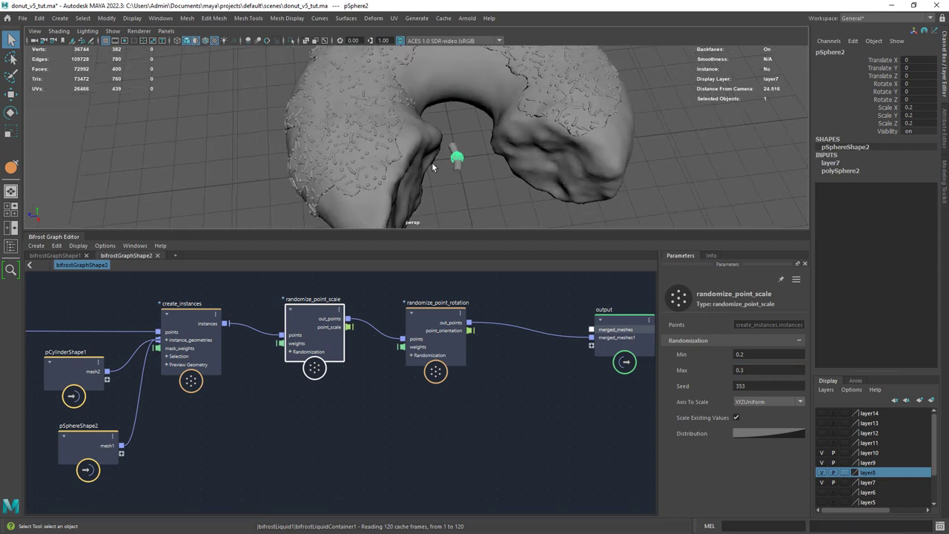
- Review the randomize_point_rotation settings and compare the sprinkles' orientation with the node bypassed and connected
alt+middle_drag(435, 165, 403, 169)
click(426, 350)
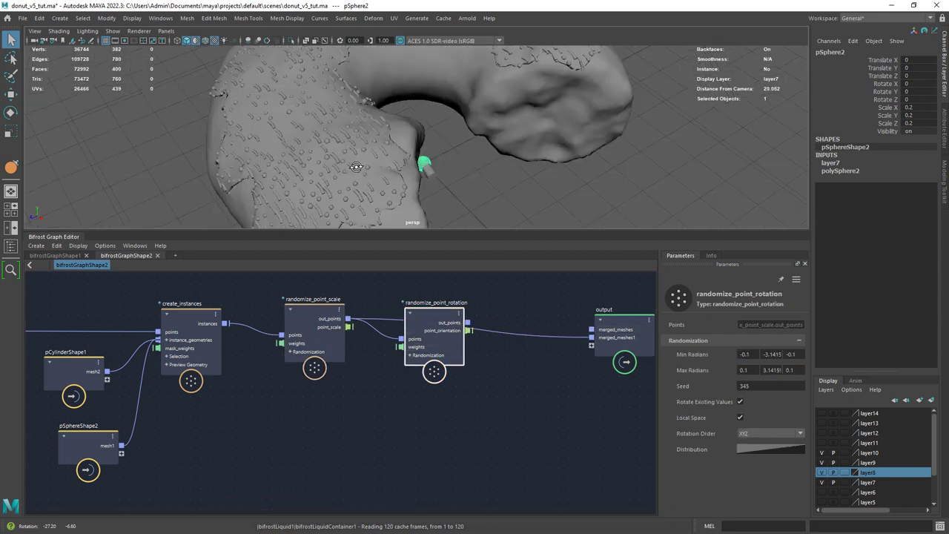
scroll(355, 95, down, 5)
alt+drag(455, 144, 387, 143)
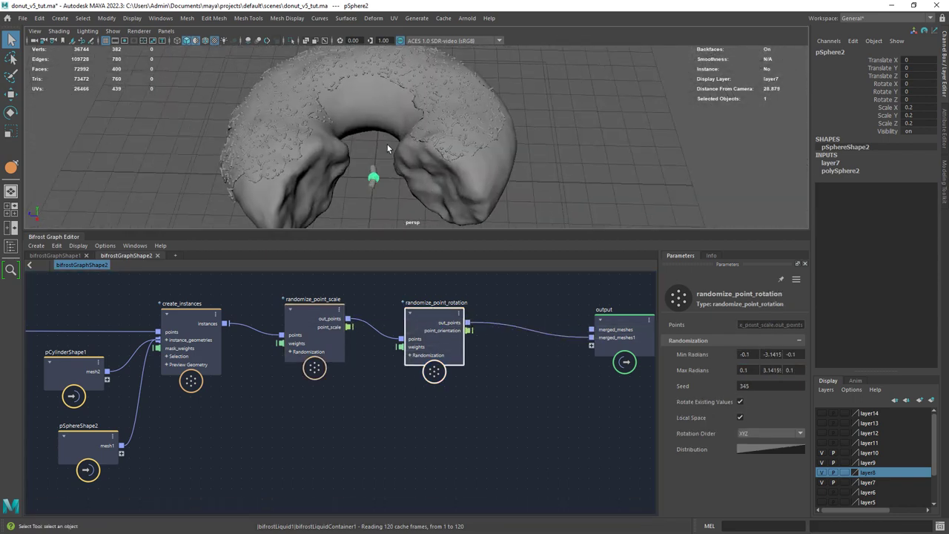
- Follow the sprinkle graph from randomize_point_rotation to the output node and inspect the scattered sprinkles on the donut
scroll(387, 143, up, 2)
alt+middle_drag(620, 319, 481, 340)
drag(481, 340, 476, 335)
scroll(436, 188, down, 2)
click(552, 170)
alt+drag(552, 170, 514, 190)
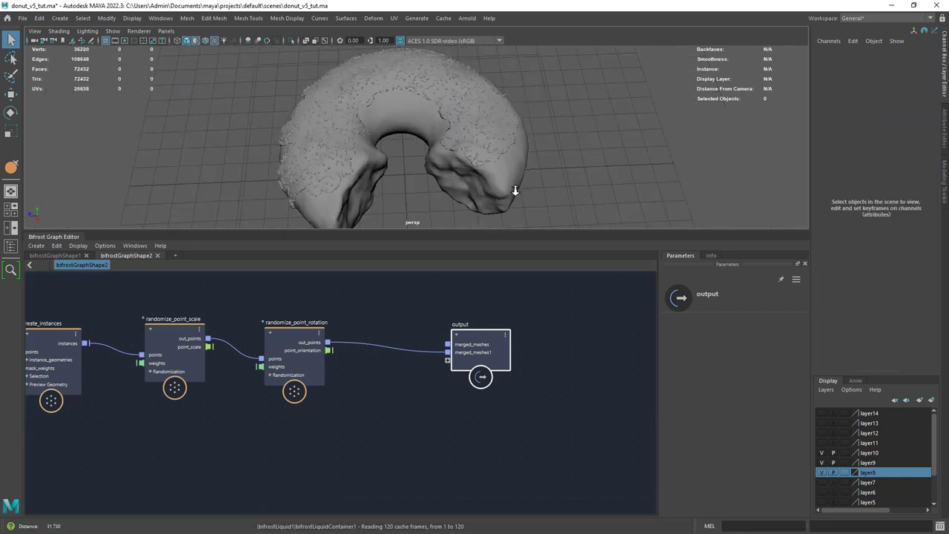
scroll(515, 191, up, 2)
double_click(59, 237)
scroll(411, 278, up, 4)
alt+drag(411, 278, 409, 249)
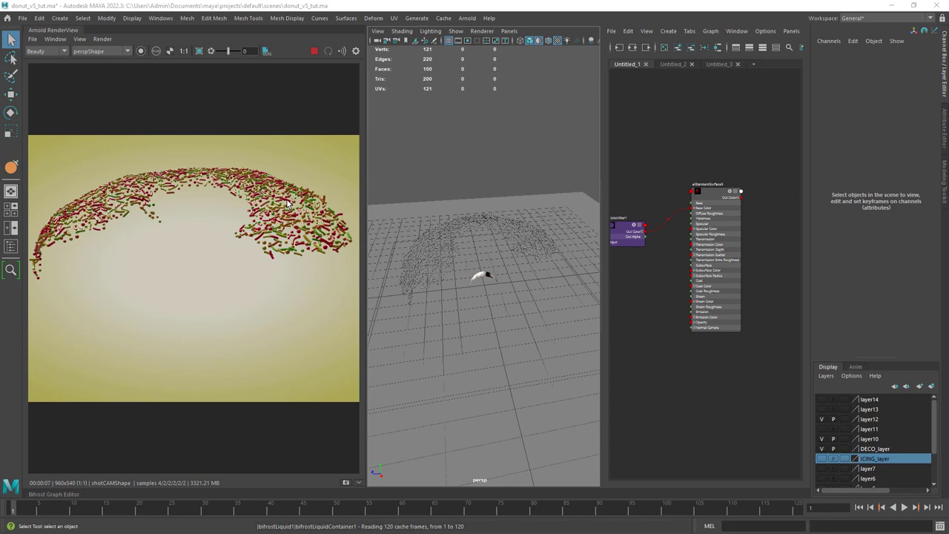
- Frame the scattered sprinkles in the viewport and inspect them up close against the Arnold render
click(489, 217)
key(f)
click(470, 102)
scroll(505, 218, down, 4)
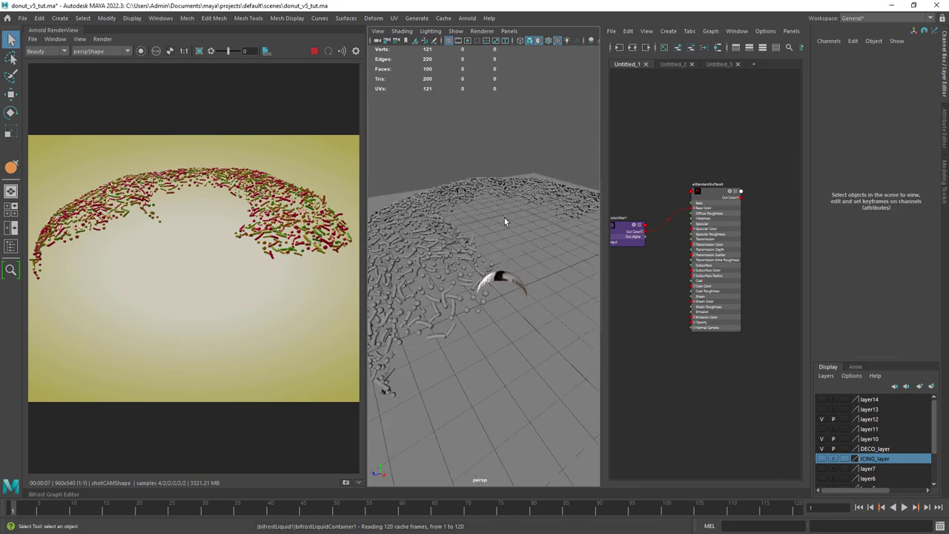
scroll(700, 152, up, 2)
- Show the sprinkle material aiStandardSurface5 in an enlarged node graph with its attributes open
click(705, 207)
key(space)
drag(493, 202, 573, 185)
alt+middle_drag(582, 183, 677, 166)
click(944, 122)
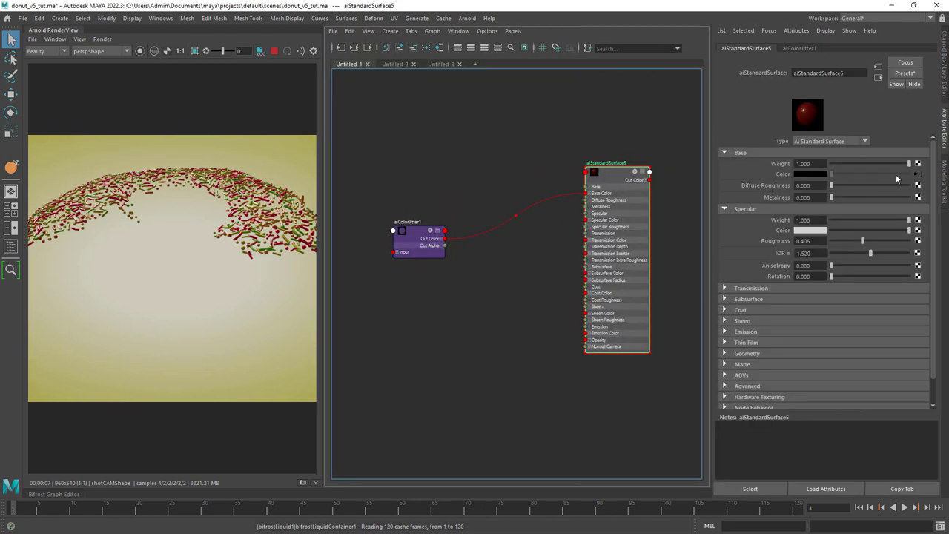
- On aiColorJitter1, change the input color to blue and set Hue Min to -0.396 and Hue Max to 0.447
drag(407, 232, 420, 225)
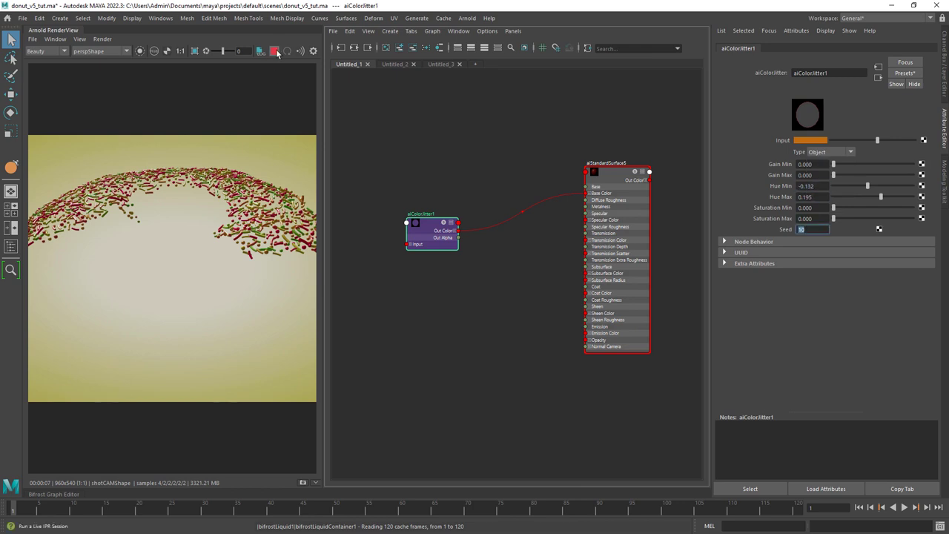
click(814, 140)
click(825, 141)
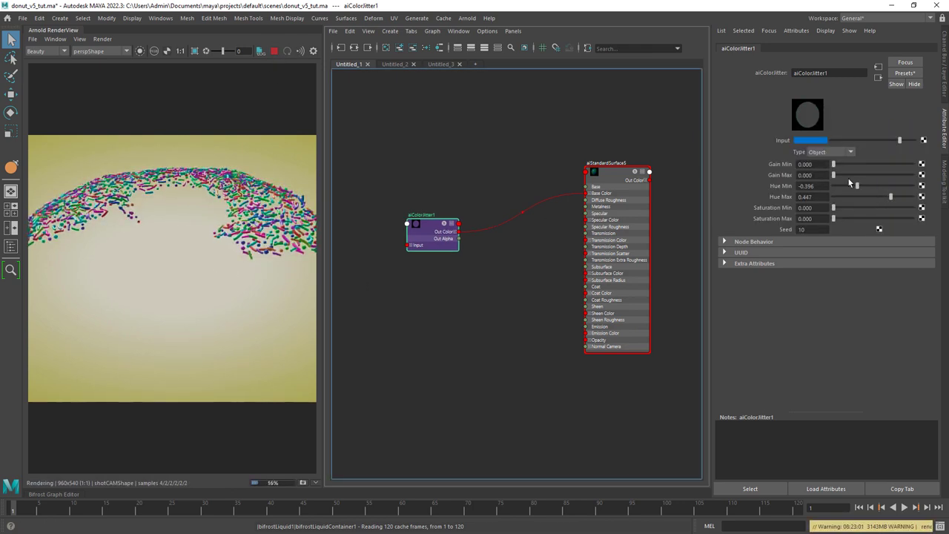
key(ctrl+a)
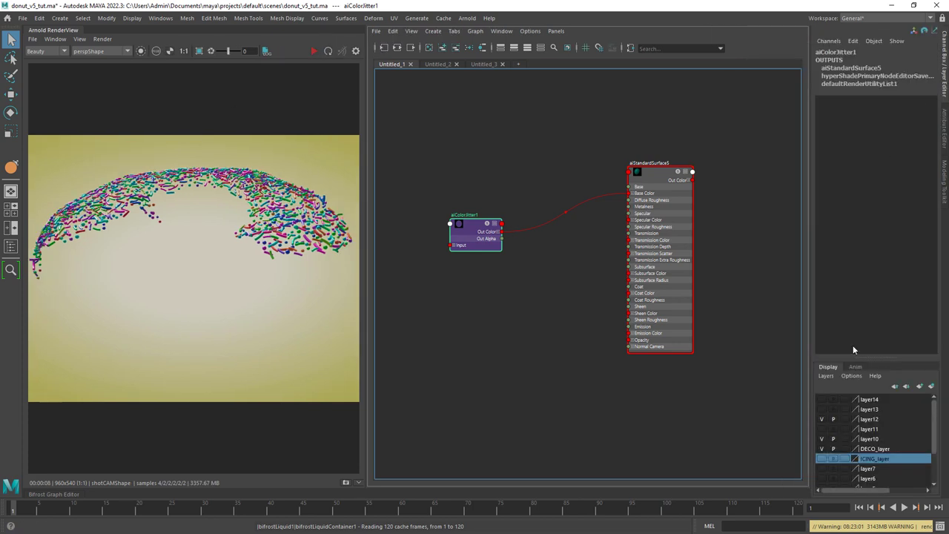
- Review the base color, specular roughness and subsurface weight of the icing material aiStandardSurface3
click(484, 64)
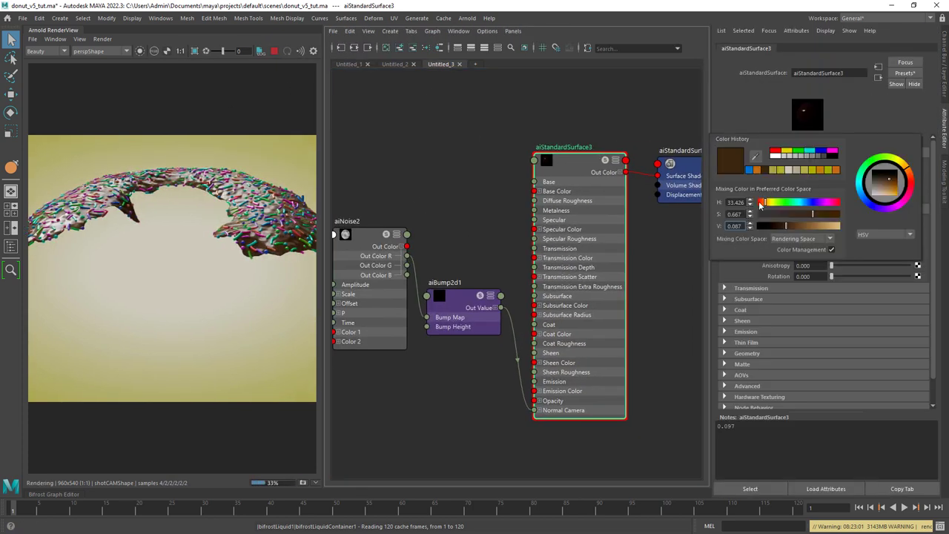
scroll(786, 222, up, 2)
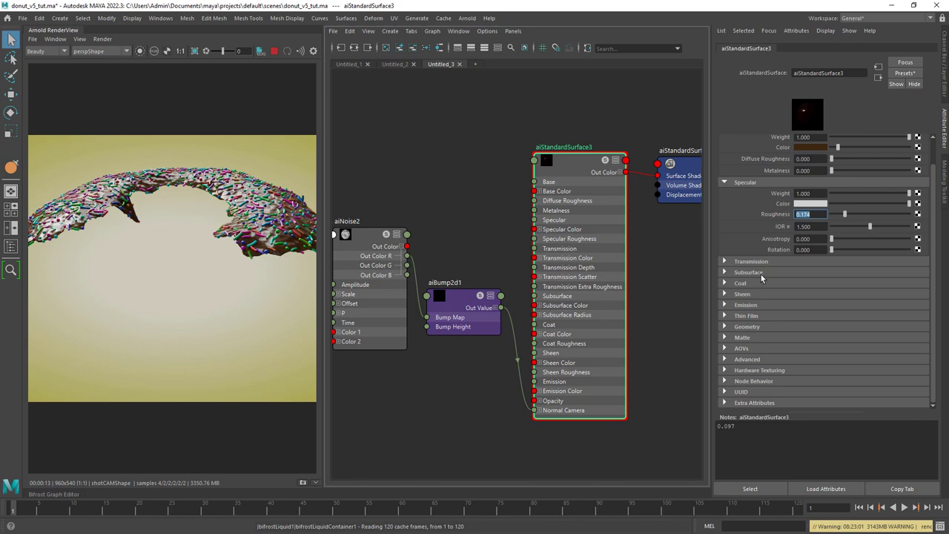
click(800, 201)
click(810, 282)
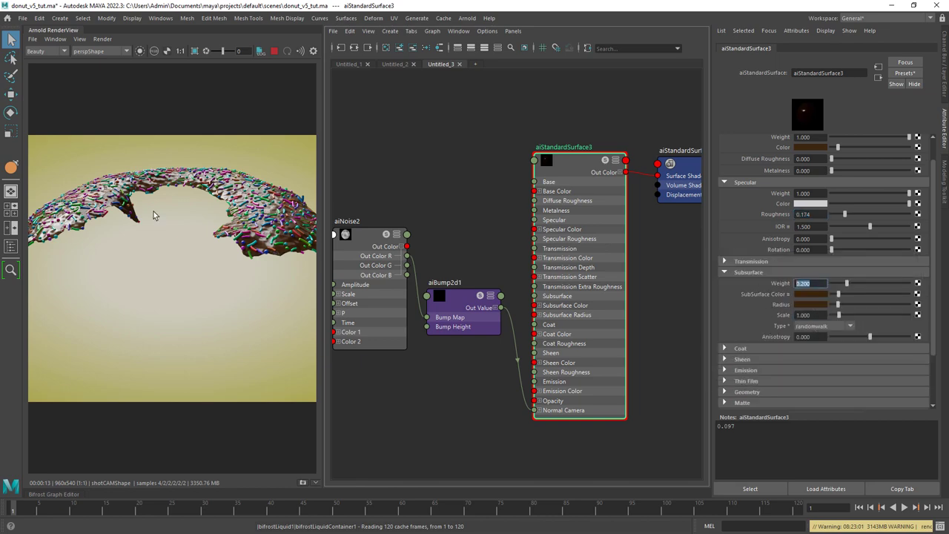
- Preview the aiNoise2 bump texture in isolation on the icing and return the render to the full material
drag(322, 210, 373, 210)
drag(407, 243, 407, 261)
drag(504, 304, 510, 291)
click(407, 261)
click(321, 51)
drag(411, 263, 413, 266)
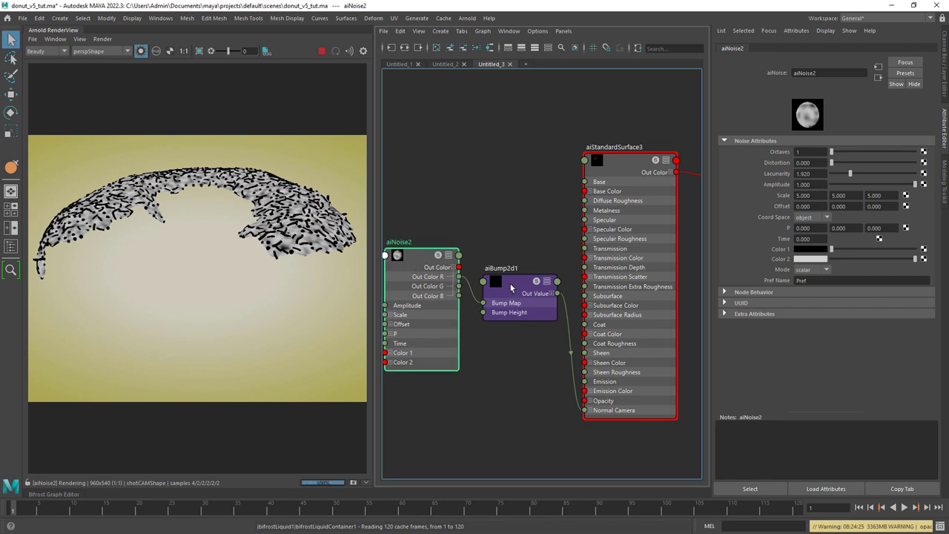
drag(511, 288, 507, 281)
drag(624, 168, 623, 170)
click(141, 51)
- Set the icing's aiBump2d1 Bump Height to 0.04
click(516, 288)
drag(818, 152, 805, 151)
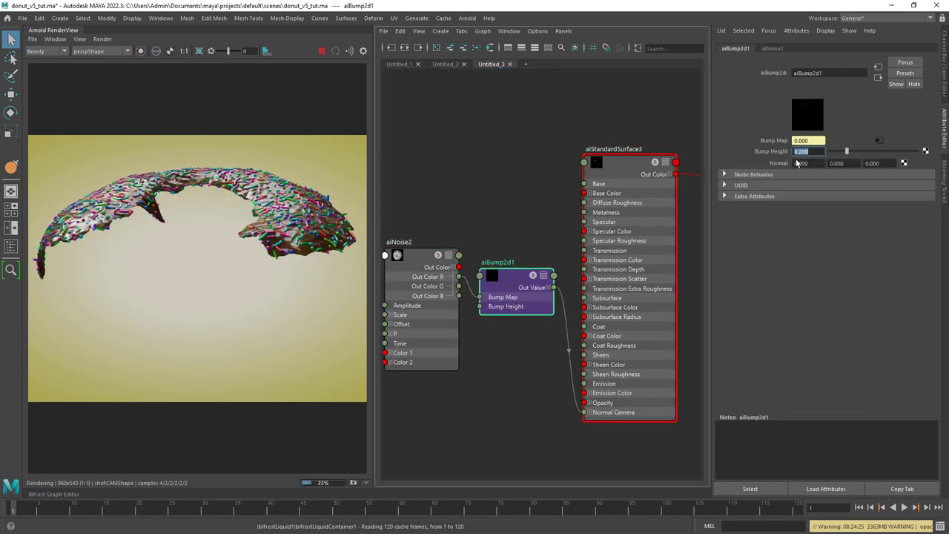
text(0.04)
key(Return)
- Assign a new Lambert material to the donut body mesh polySurface2
scroll(522, 222, up, 1)
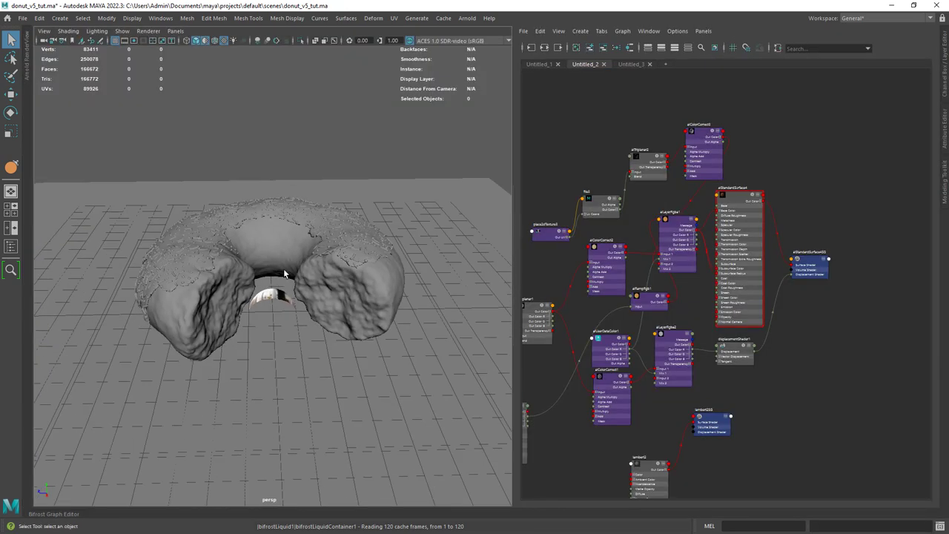
alt+drag(245, 296, 297, 271)
click(329, 270)
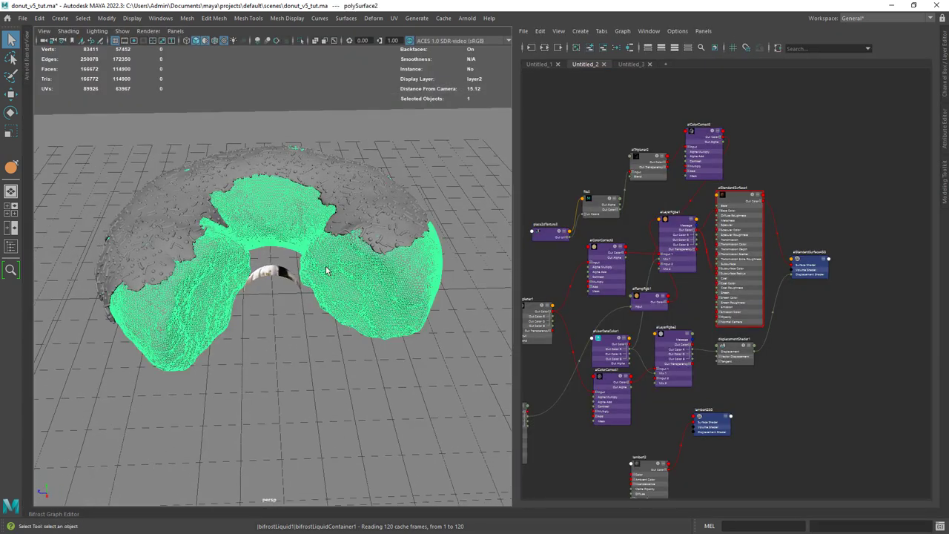
alt+middle_drag(636, 441, 623, 350)
right_click(340, 251)
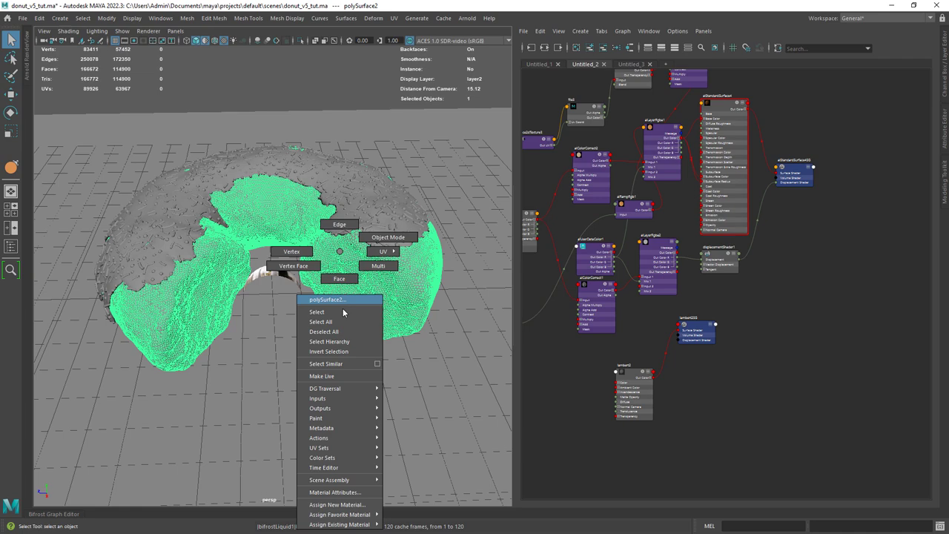
mouse_move(378, 516)
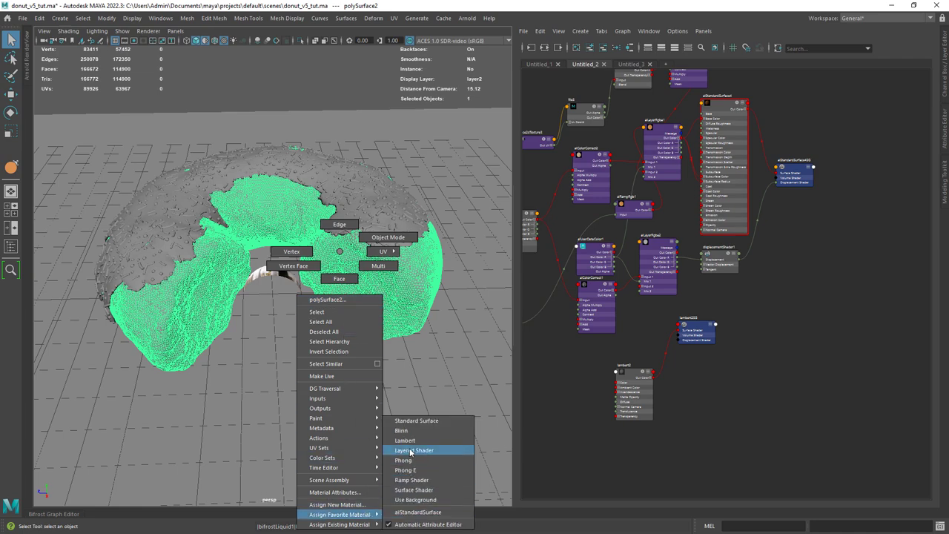
click(405, 440)
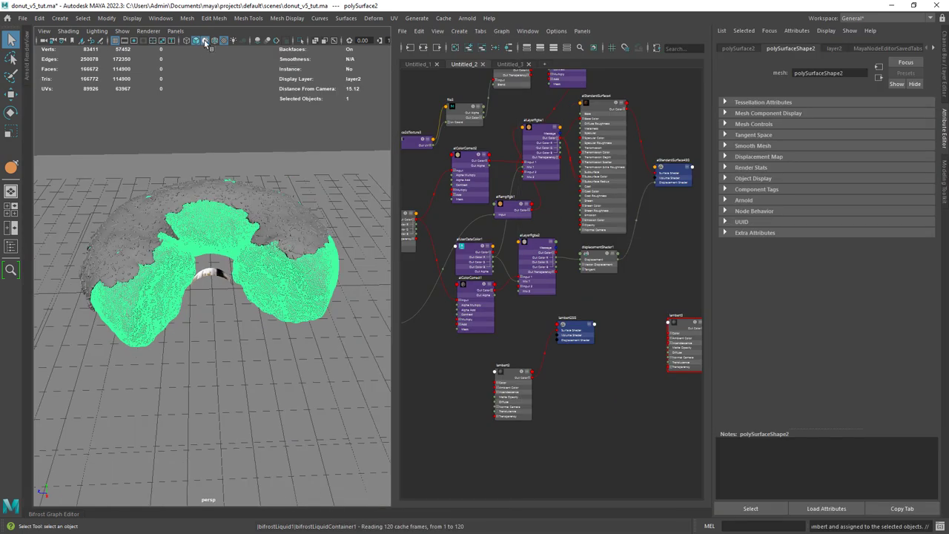
- Turn off the default material display and view the vertex color mask on the donut's bitten faces
click(206, 41)
key(space)
alt+right_drag(328, 95, 278, 155)
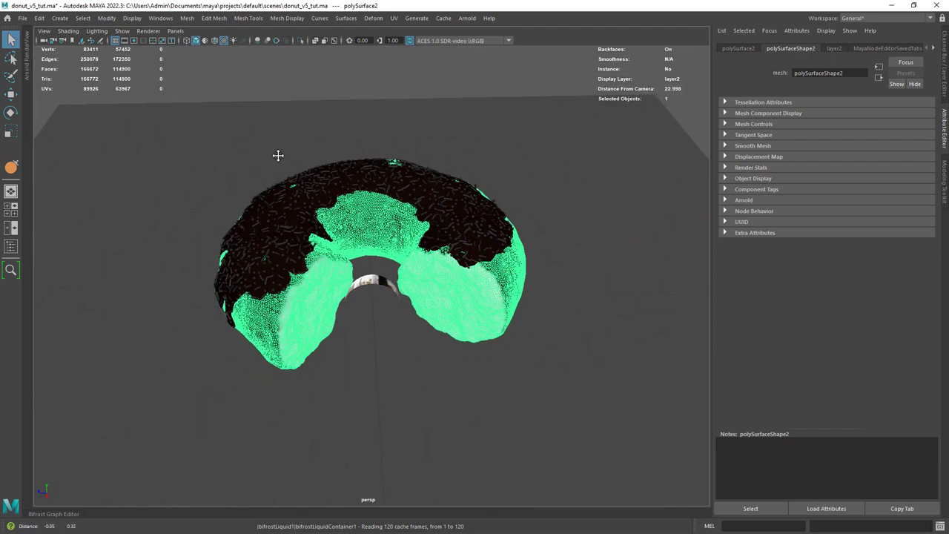
click(278, 155)
alt+drag(306, 215, 280, 278)
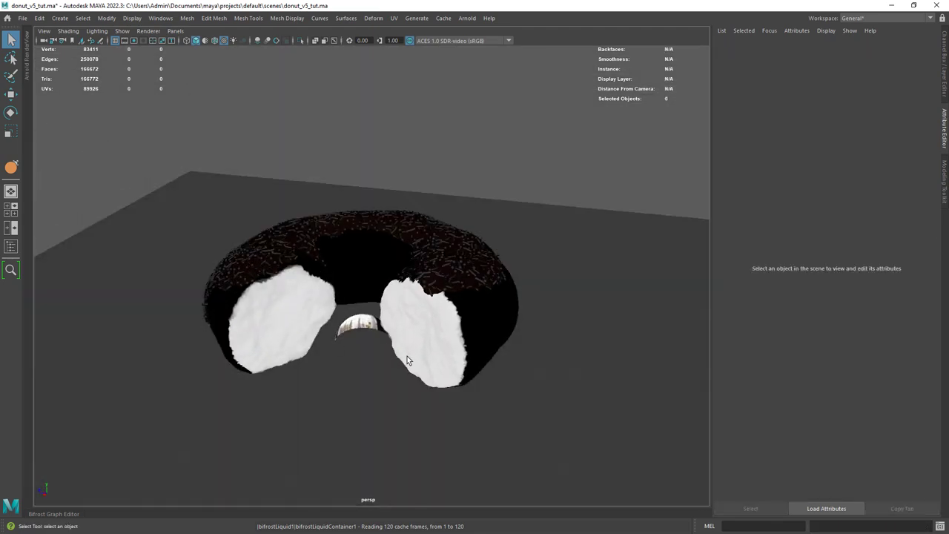
- Open the Color Set Editor for polySurface2 and check the exact name of the mask_borders color set
alt+drag(407, 360, 429, 348)
click(429, 337)
click(287, 18)
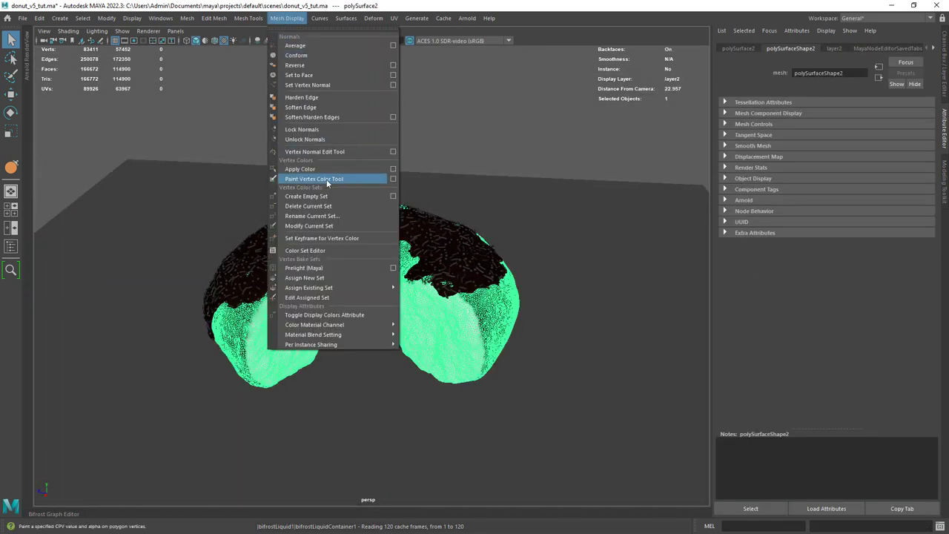
click(305, 250)
click(472, 195)
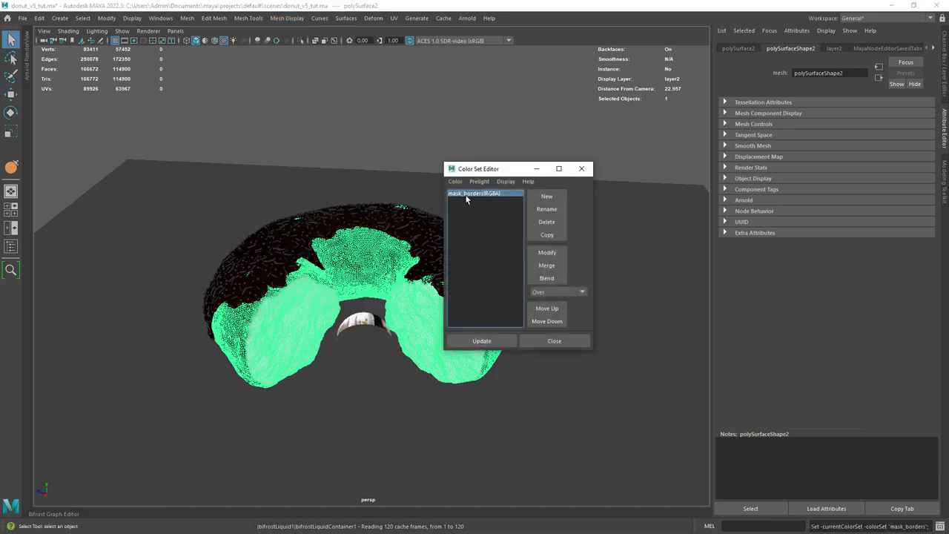
double_click(469, 195)
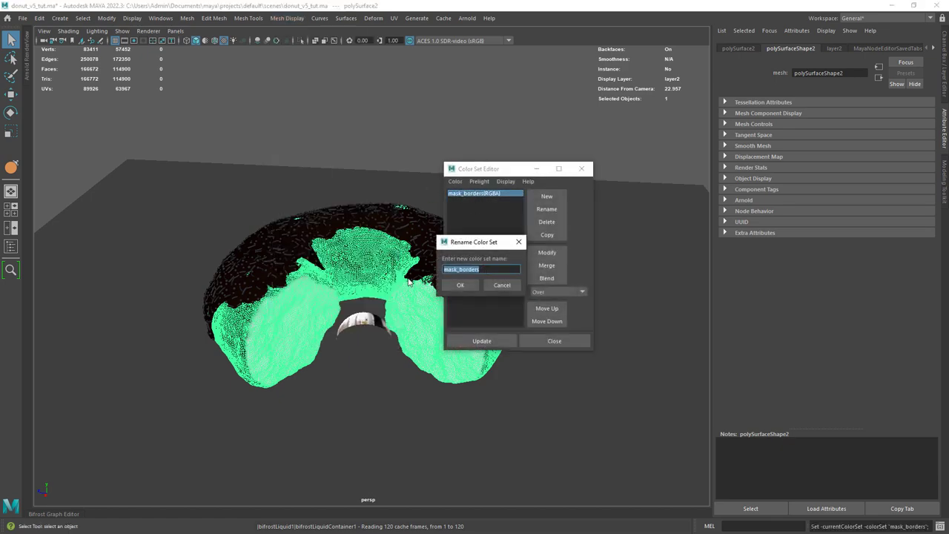
click(501, 286)
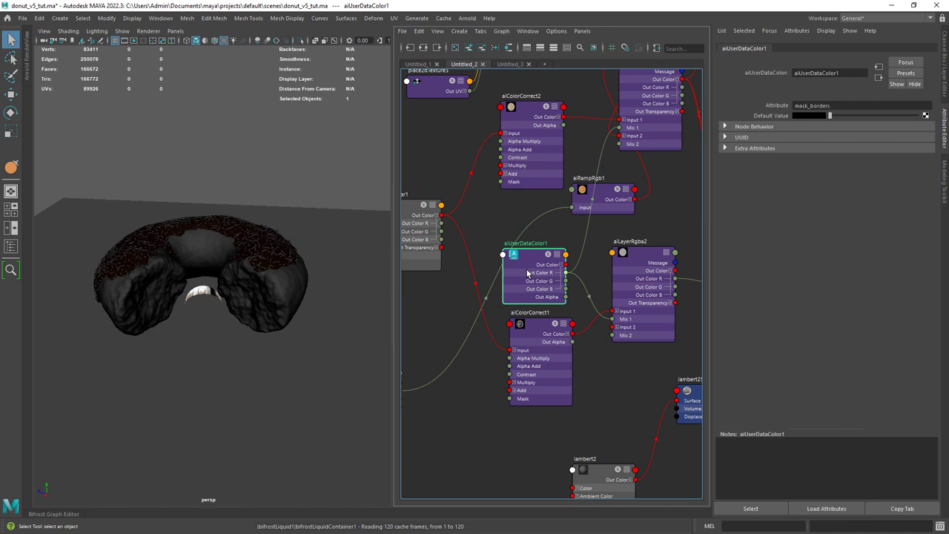
- Check that the aiUserDataColor1 node's Attribute references the mask_borders color set and review its place in the shader network
double_click(834, 106)
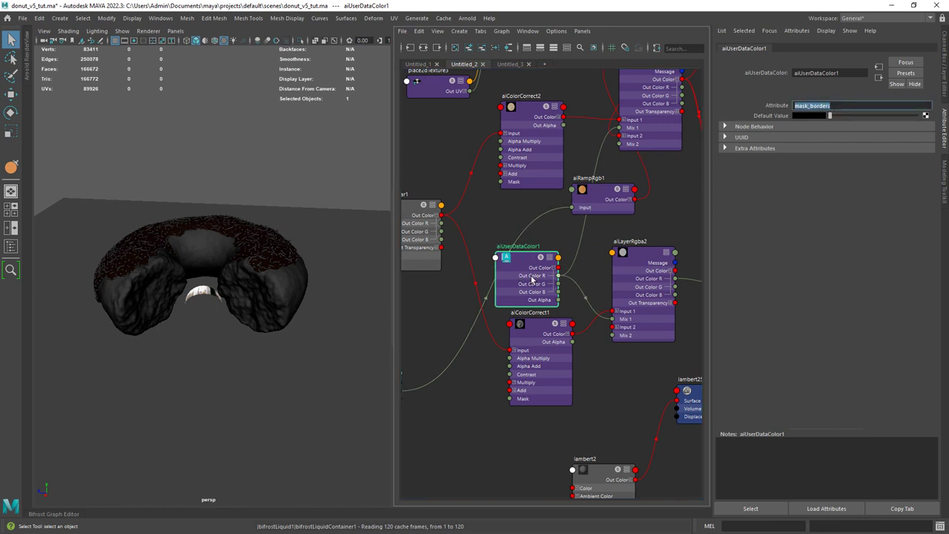
scroll(556, 236, down, 5)
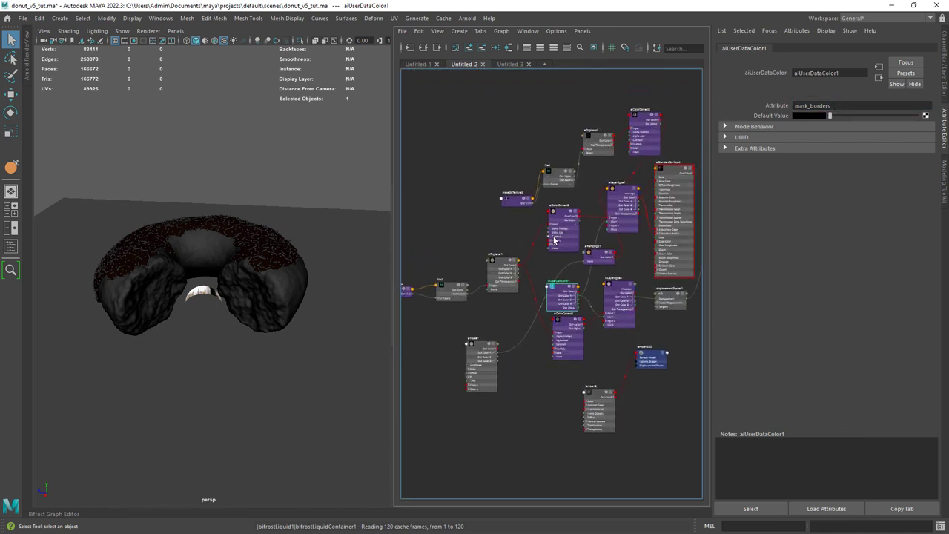
scroll(468, 200, up, 1)
- Preview the file2 bread texture on the donut and compare it with the aiTriplanar1 projection
right_click(43, 40)
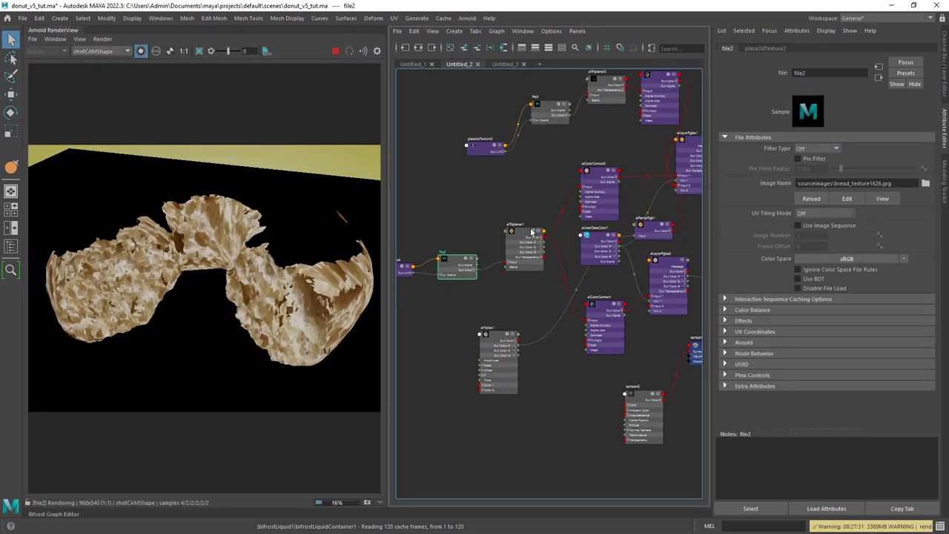
click(512, 240)
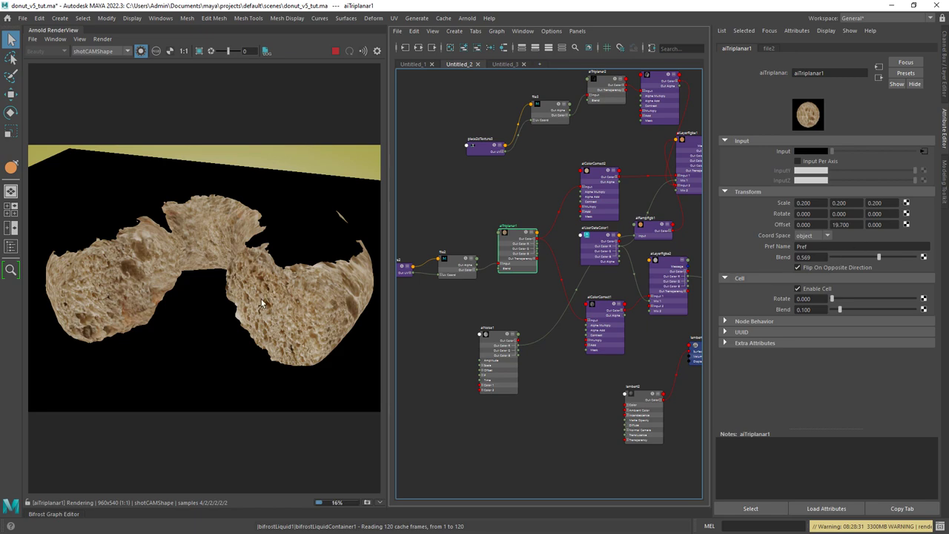
alt+middle_drag(549, 265, 463, 300)
- Preview the color-corrected bread texture from aiColorCorrect2 and review its correction settings
scroll(471, 237, up, 1)
click(512, 213)
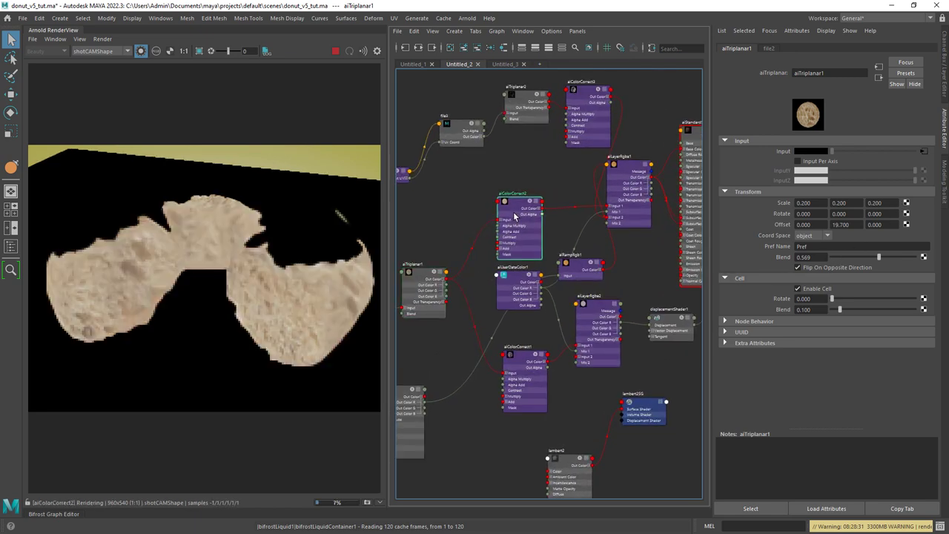
scroll(503, 213, up, 1)
alt+middle_drag(531, 245, 512, 267)
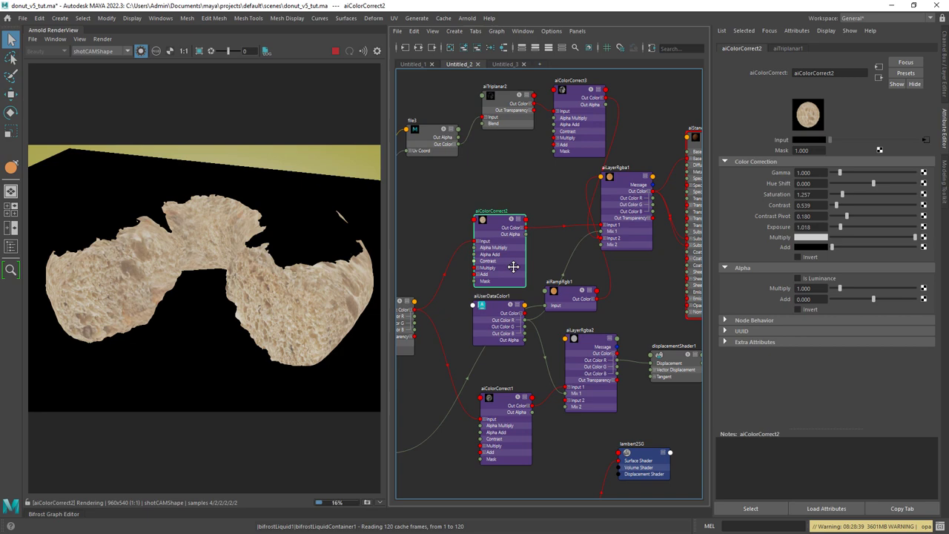
scroll(508, 243, up, 1)
drag(503, 238, 506, 234)
- Preview aiLayerRgba1 on the donut and compare the result with layers 1 and 2 disabled and enabled
click(628, 194)
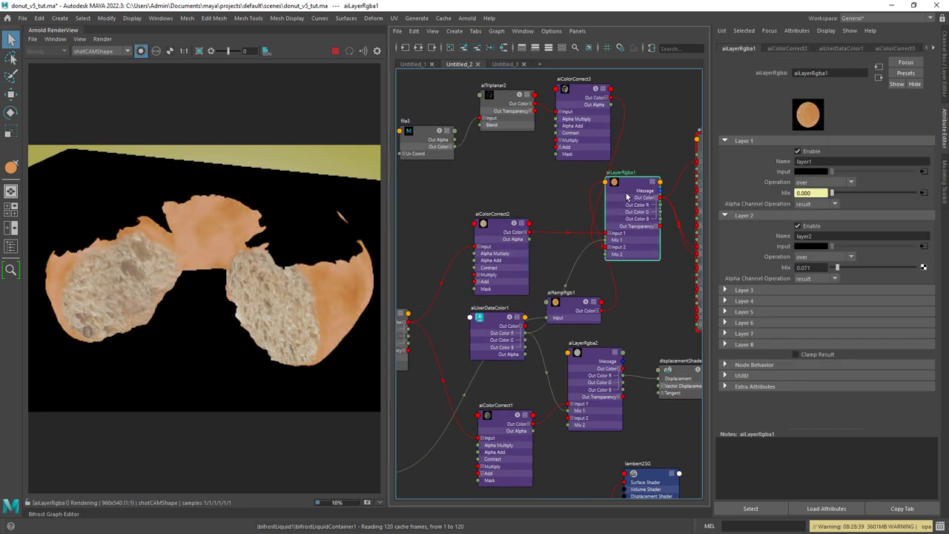
click(798, 151)
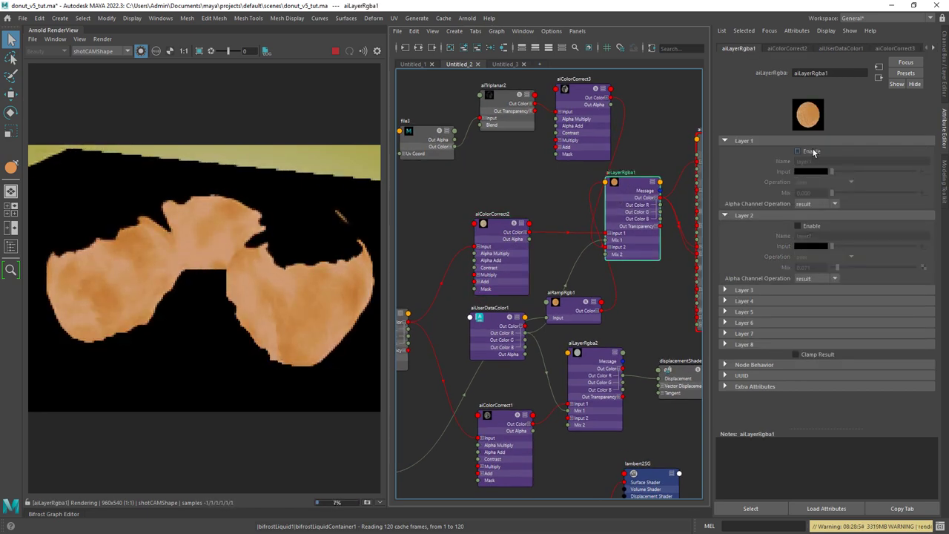
click(813, 152)
click(806, 227)
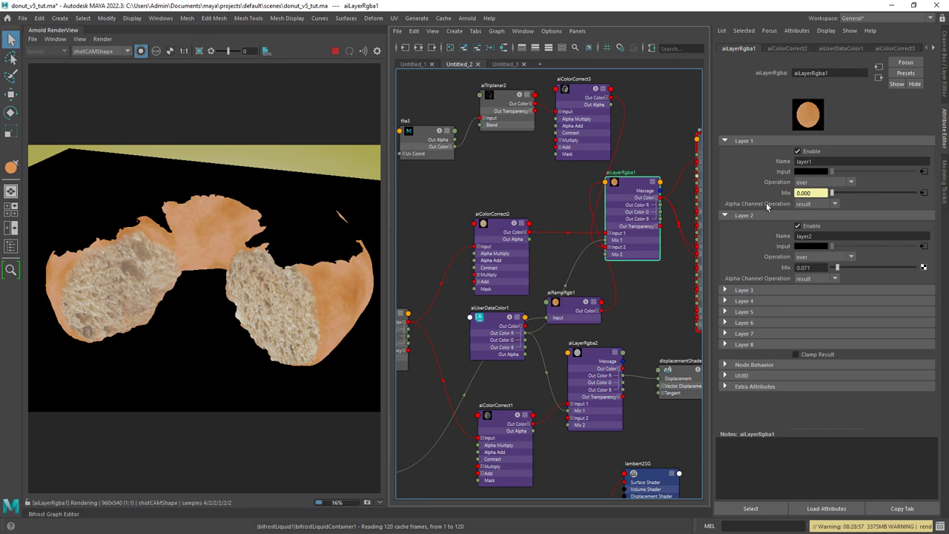
- Preview the aiUserDataColor1 mask, return to aiLayerRgba1 and try adjusting the layer 2 mix
drag(500, 337, 467, 324)
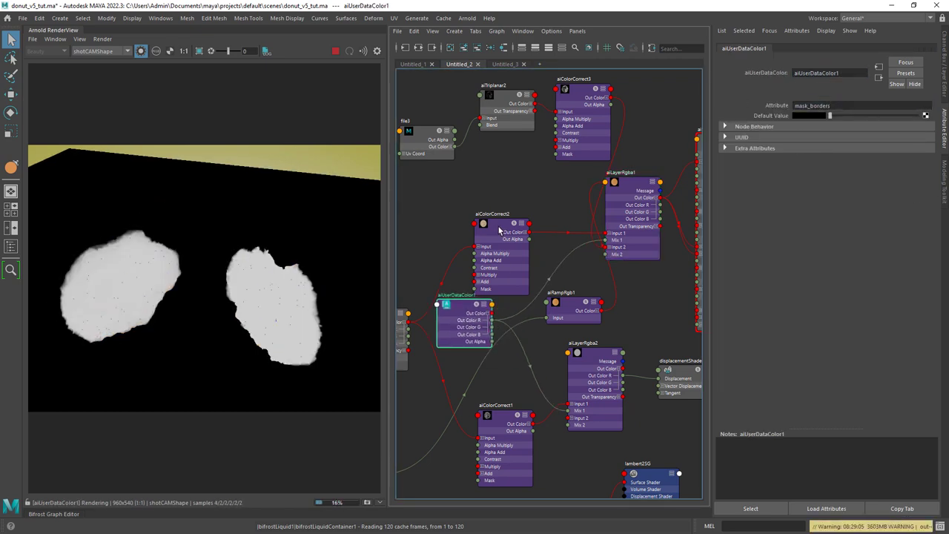
drag(504, 225, 509, 209)
drag(636, 185, 640, 186)
drag(839, 267, 838, 268)
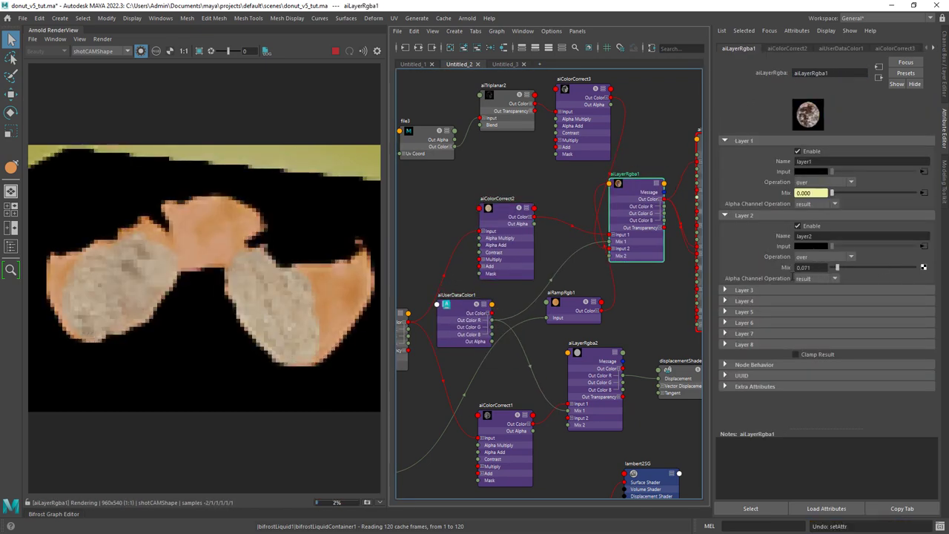
- Disable layer 2 of aiLayerRgba1, expand layer 3 and compare the render with layer 3 off and on
click(743, 291)
click(800, 227)
click(808, 301)
click(807, 301)
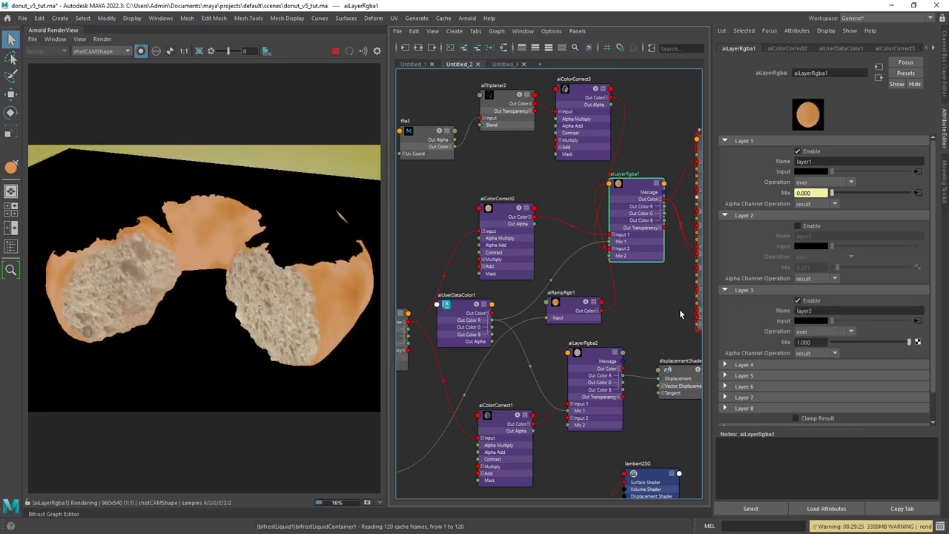
- Preview aiNoise1 and the aiRampRgb1 color ramp on the donut and review their settings
alt+middle_drag(481, 355, 615, 275)
drag(481, 379, 468, 370)
alt+middle_drag(600, 293, 509, 331)
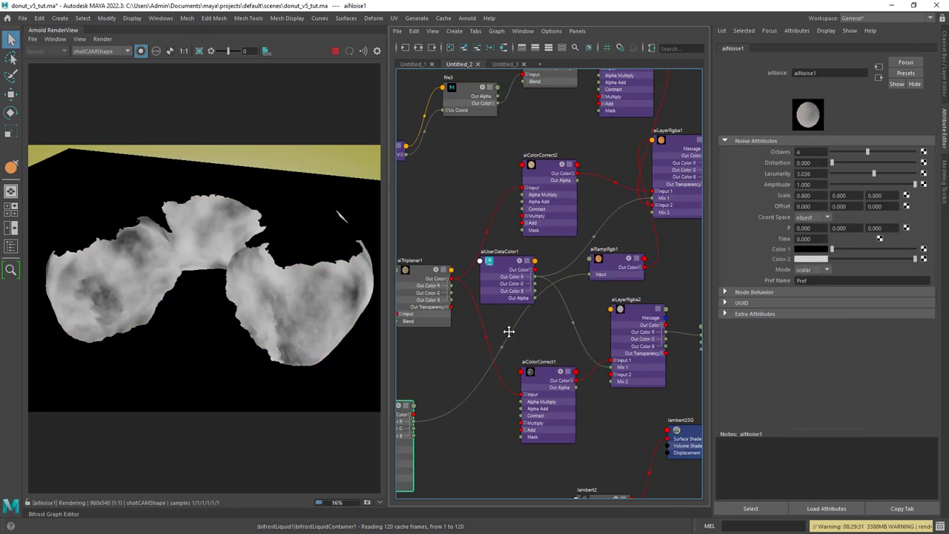
drag(613, 265, 594, 278)
middle_drag(594, 278, 560, 346)
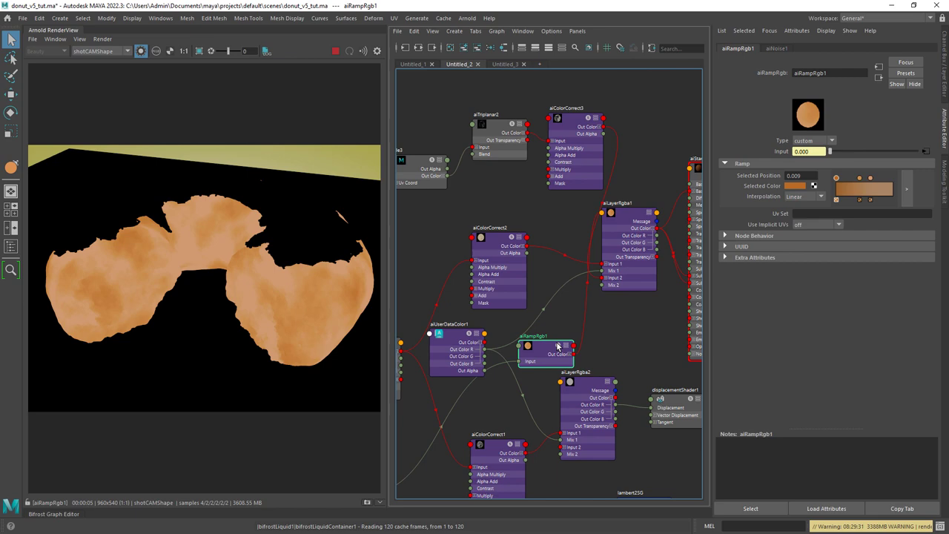
- Move the aiRampRgb1 node just above aiUserDataColor1 and re-enable layer 2 of aiLayerRgba1
drag(560, 346, 519, 316)
click(620, 223)
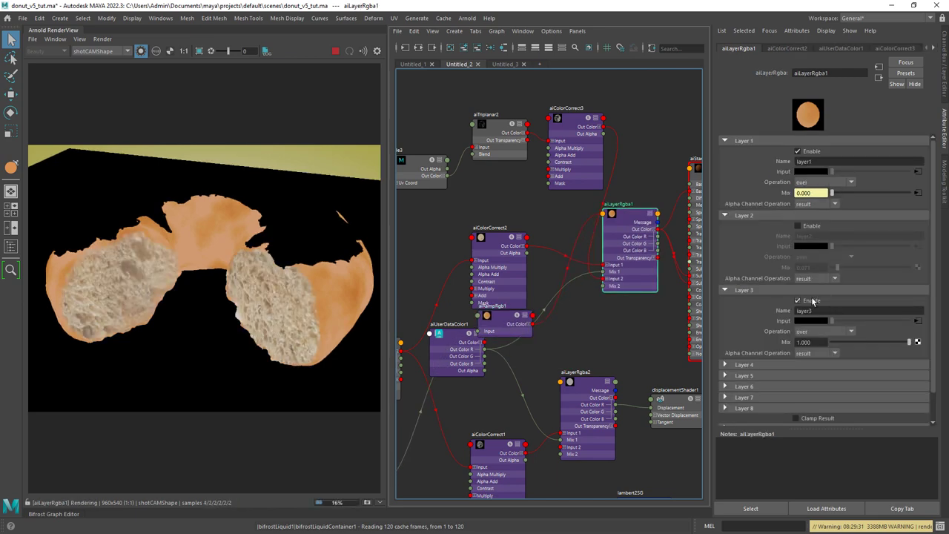
click(797, 225)
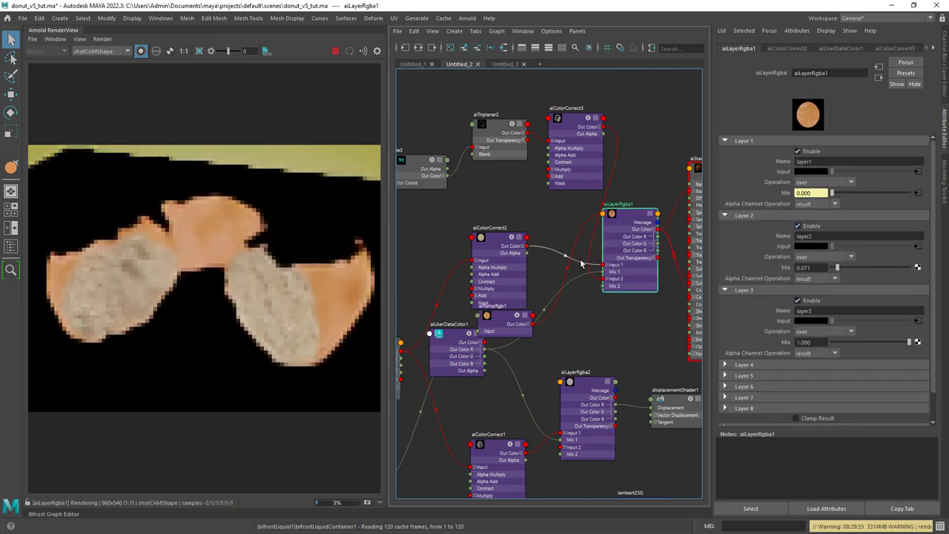
- Preview the grunge texture chain from file3 through aiColorCorrect3 and return to aiLayerRgba1 to examine its layer 2 mix
middle_drag(413, 189, 533, 217)
click(537, 200)
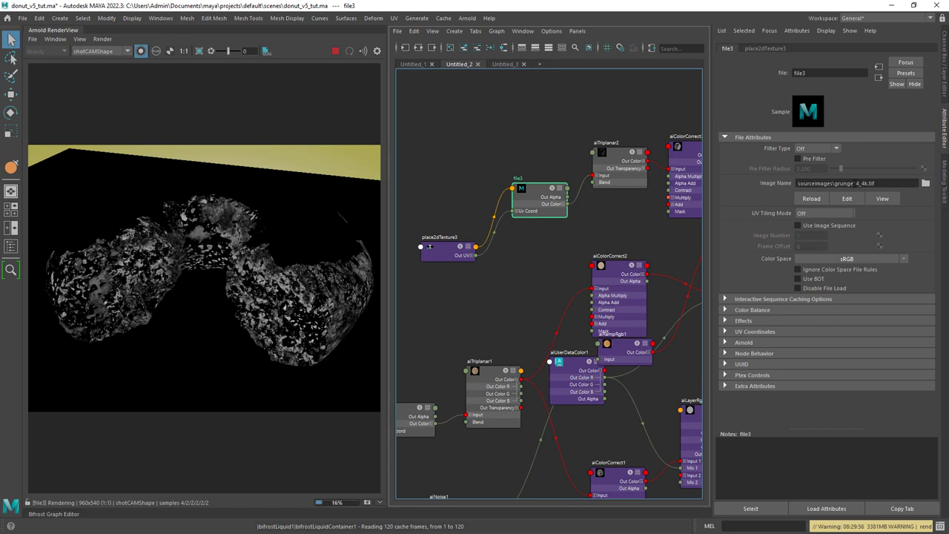
click(616, 171)
middle_drag(616, 171, 491, 194)
click(564, 189)
middle_drag(614, 277, 541, 270)
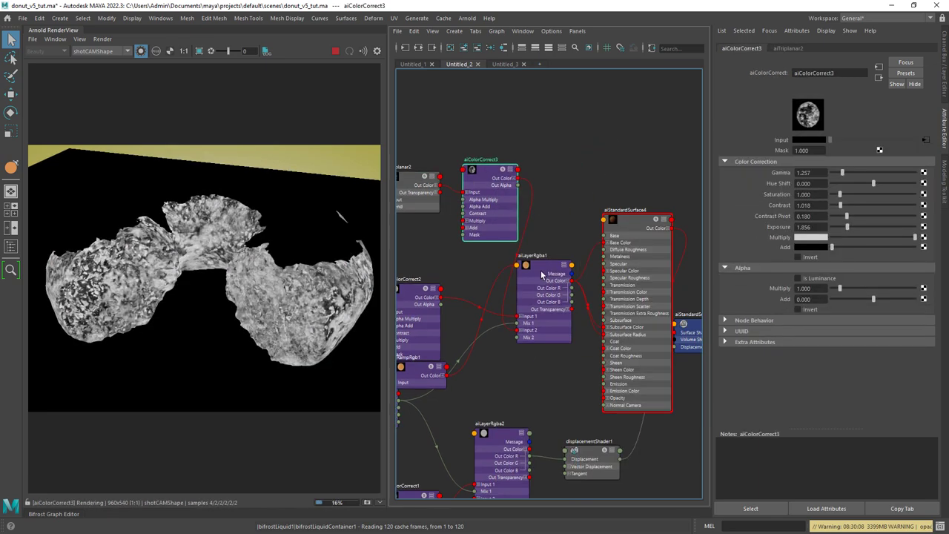
drag(540, 270, 544, 269)
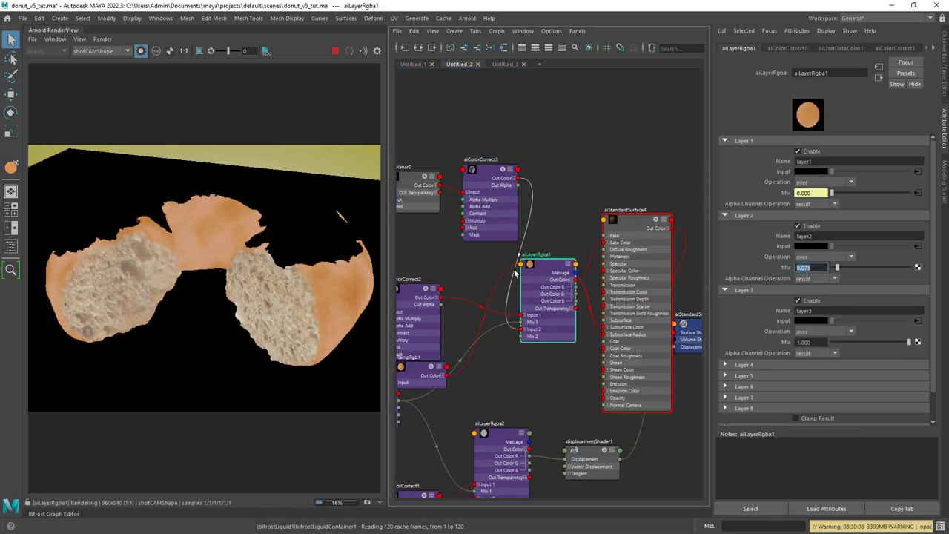
- Preview the aiTriplanar1 bread texture, its aiColorCorrect1 version and the aiUserDataColor1 mask
scroll(496, 260, down, 3)
alt+middle_drag(515, 273, 625, 277)
scroll(496, 260, up, 2)
click(470, 215)
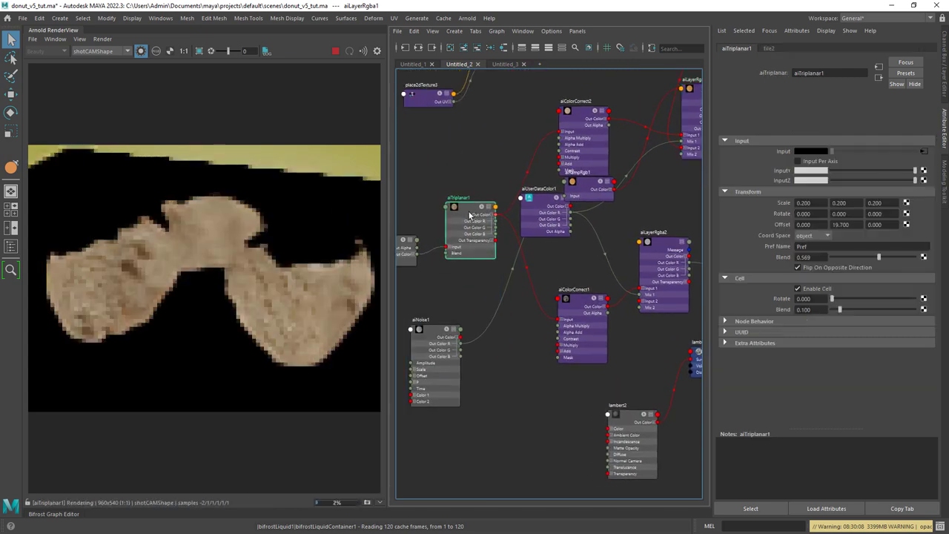
click(576, 304)
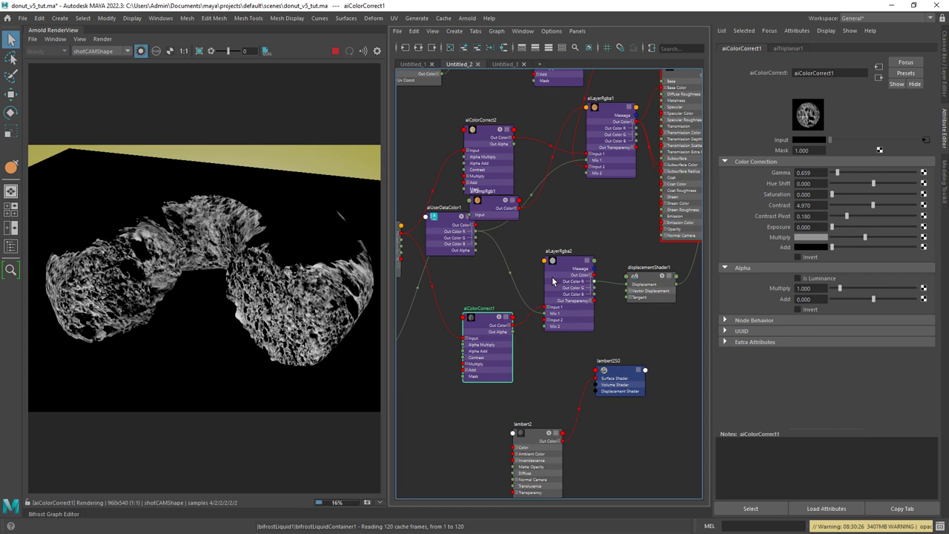
drag(455, 242, 461, 270)
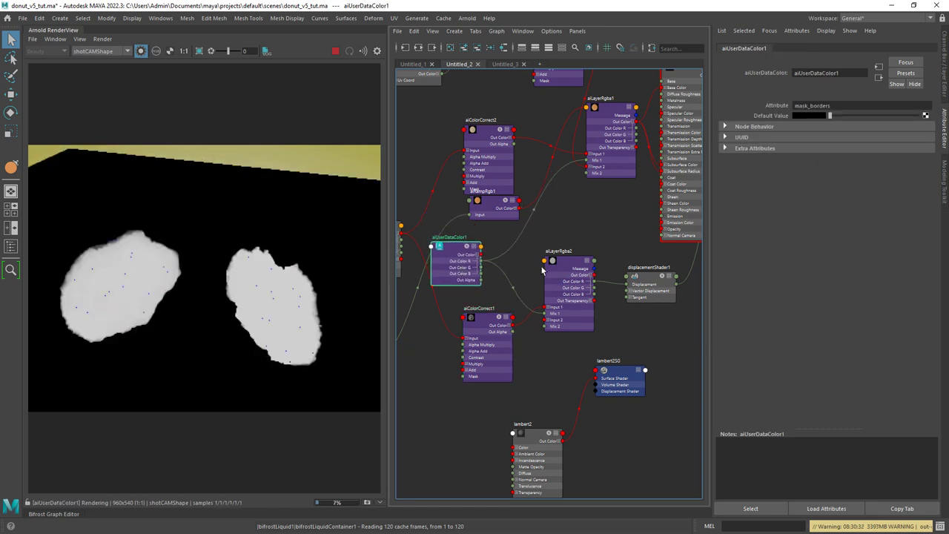
- Preview the masked displacement map from aiLayerRgba2 and examine its layer 2 input color
drag(567, 269, 579, 258)
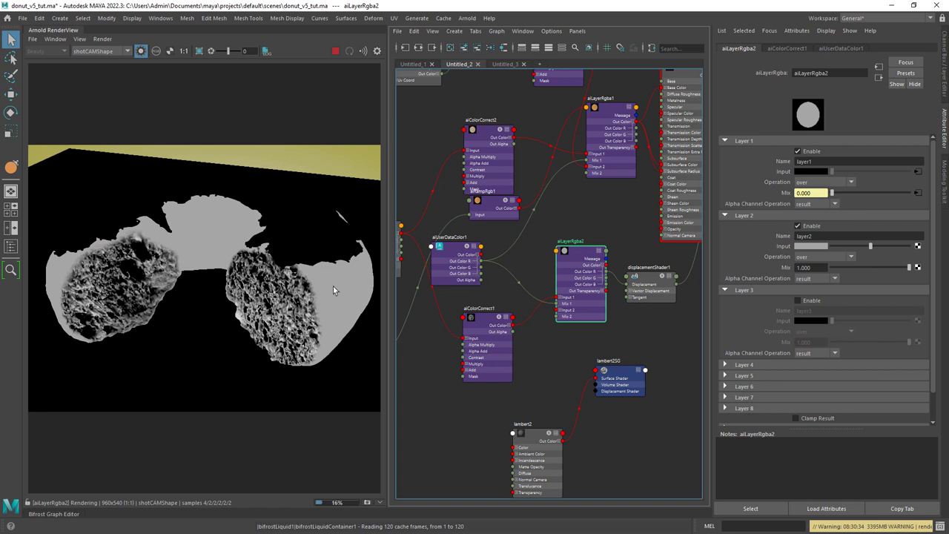
drag(575, 257, 573, 255)
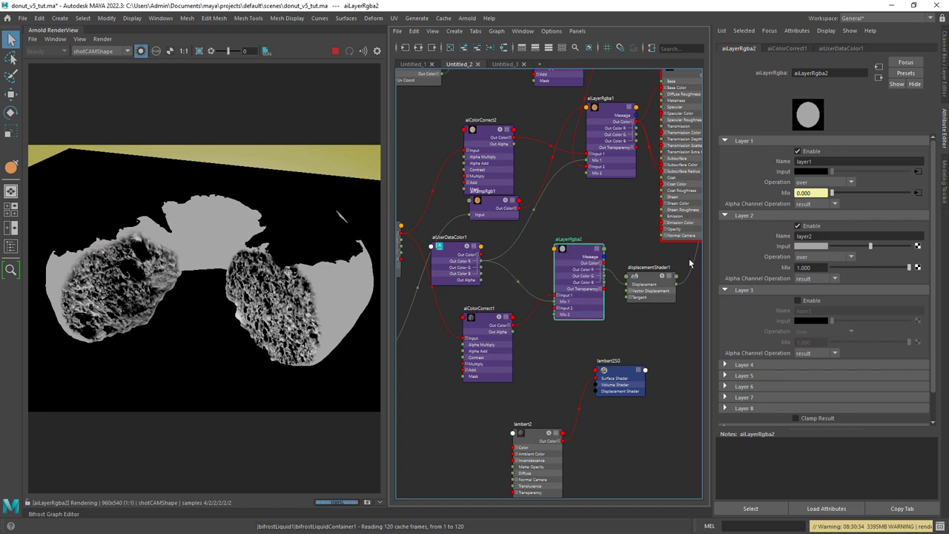
click(811, 248)
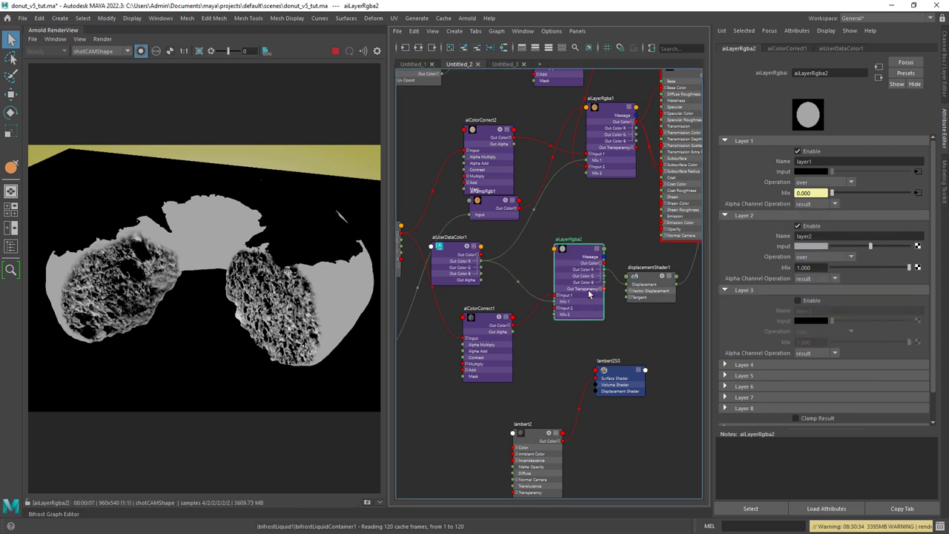
- Compare the donut's Lighting debug render with Auto Bump on and off in displacementShader1
click(641, 283)
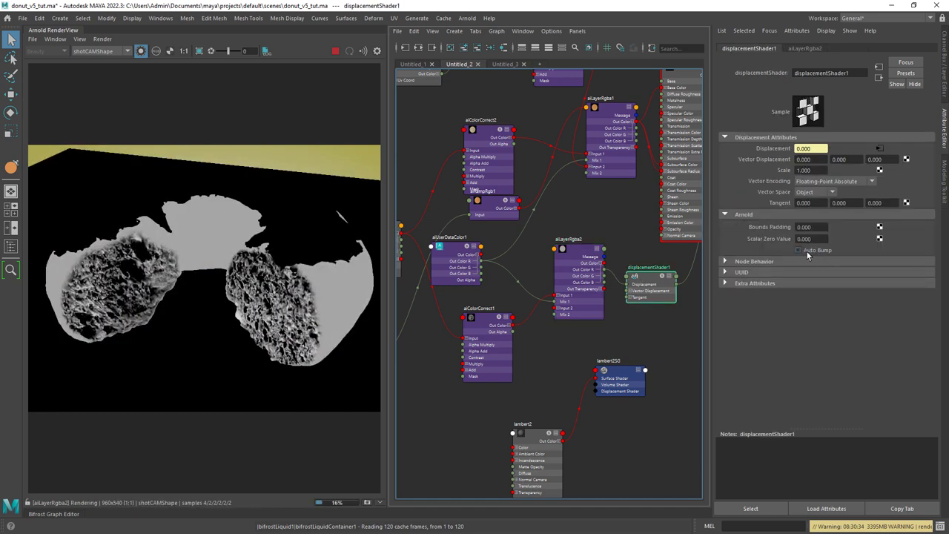
alt+middle_drag(574, 326, 517, 360)
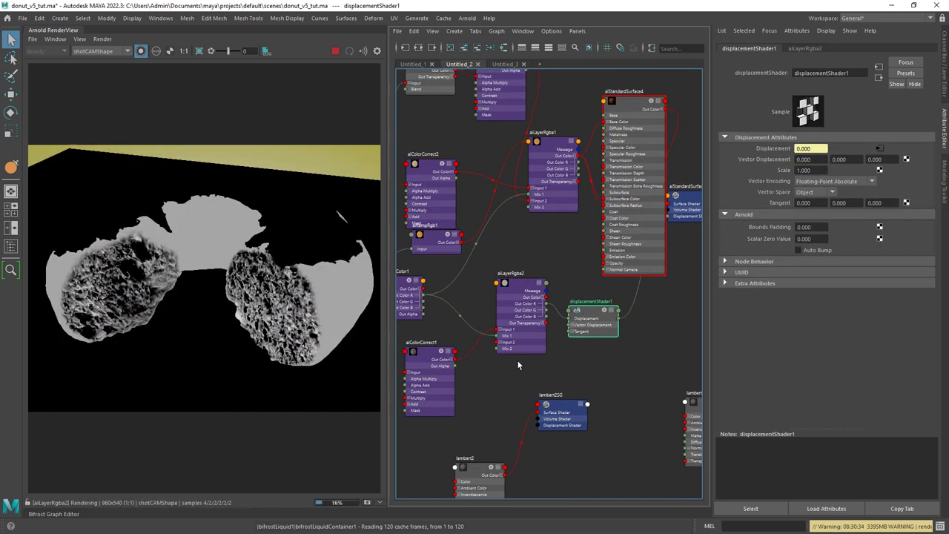
click(141, 52)
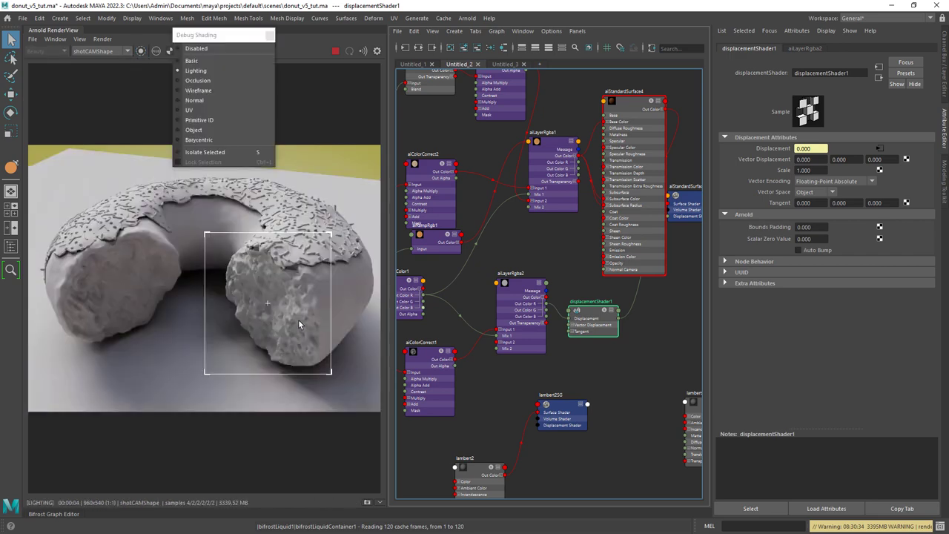
click(798, 250)
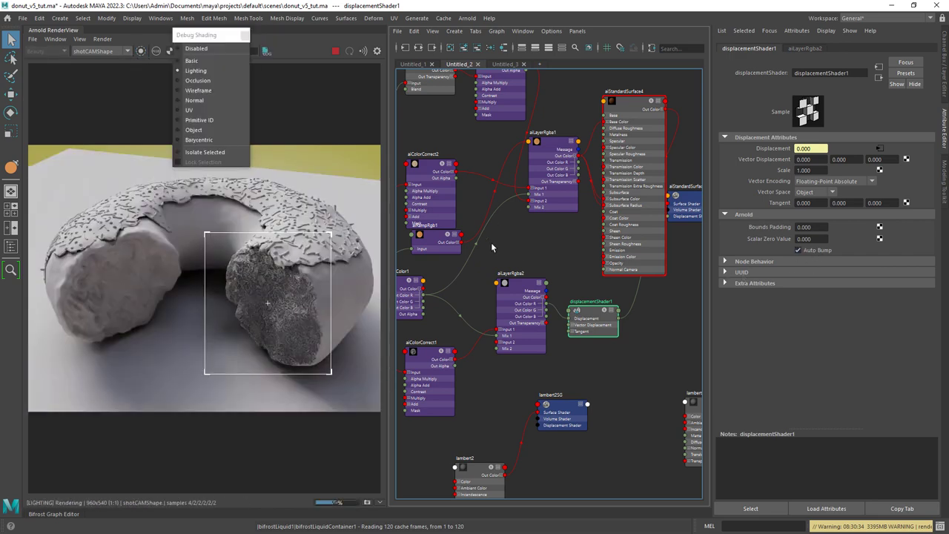
click(798, 249)
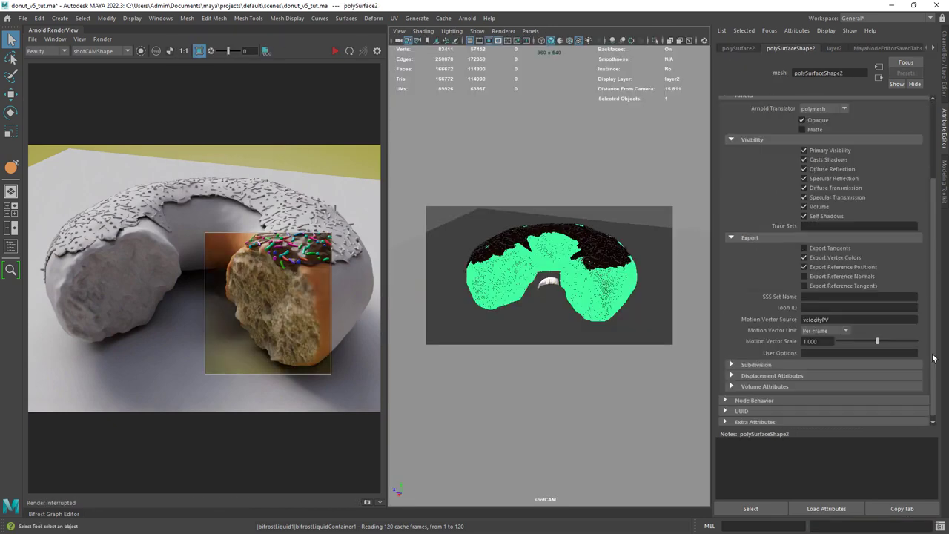
- Review the Subdivision settings and the displacement height and scalar zero value of polySurfaceShape2
scroll(855, 359, down, 5)
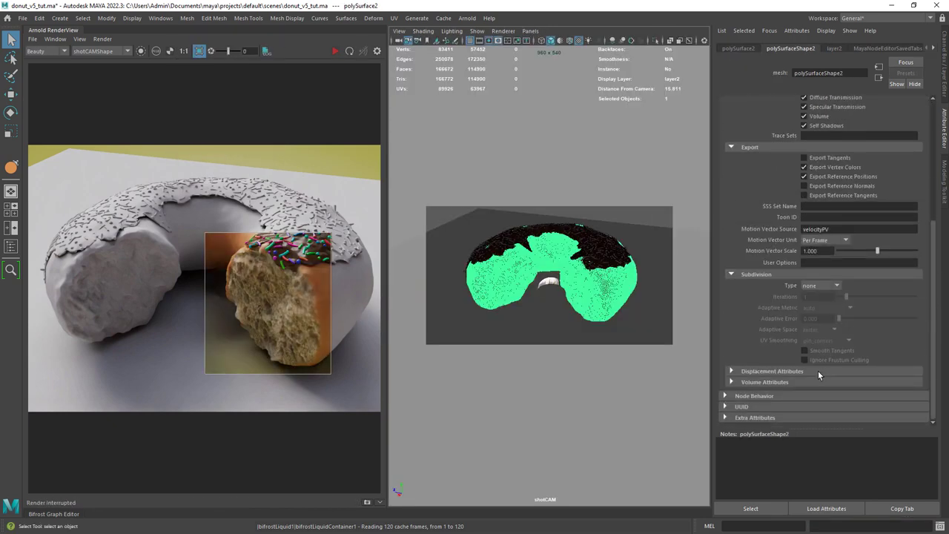
click(816, 359)
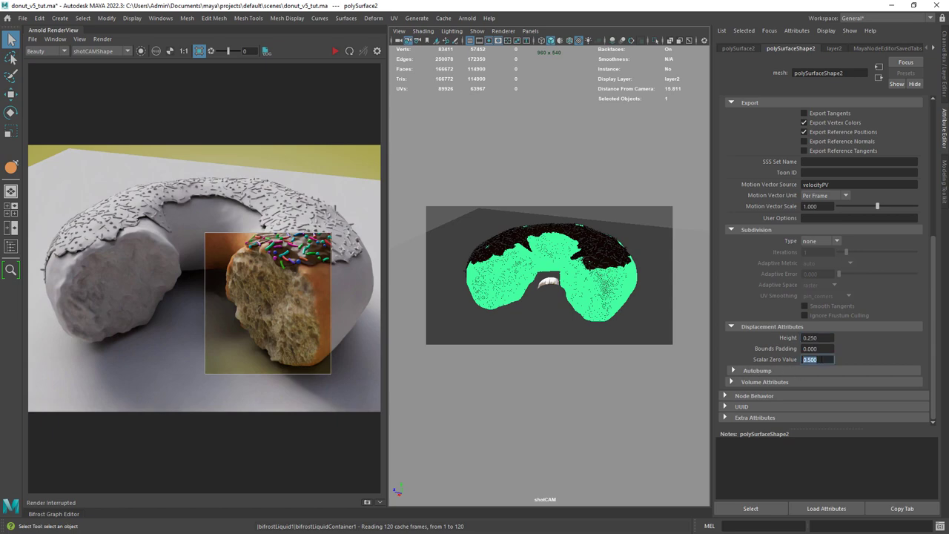
click(576, 184)
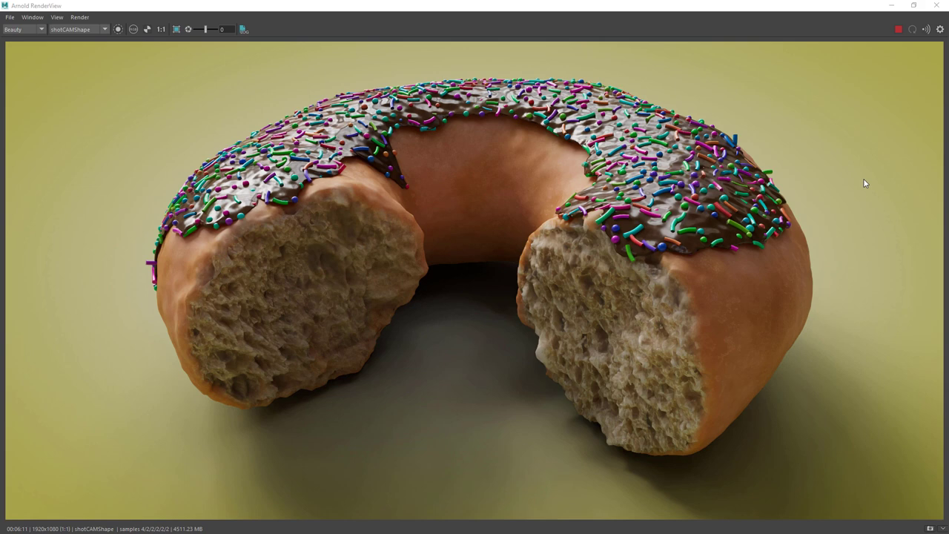
- Stop the full-size beauty render of the donut from shotCAMShape
click(898, 29)
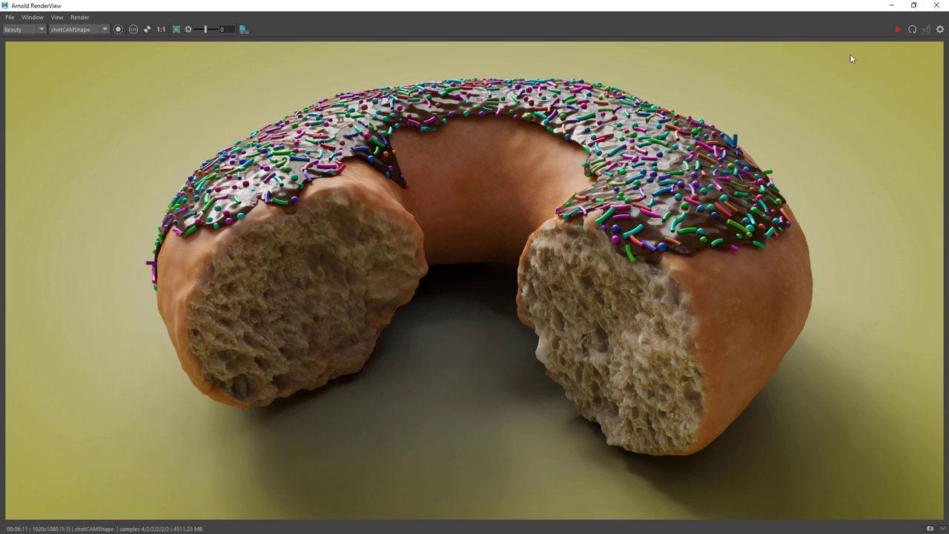